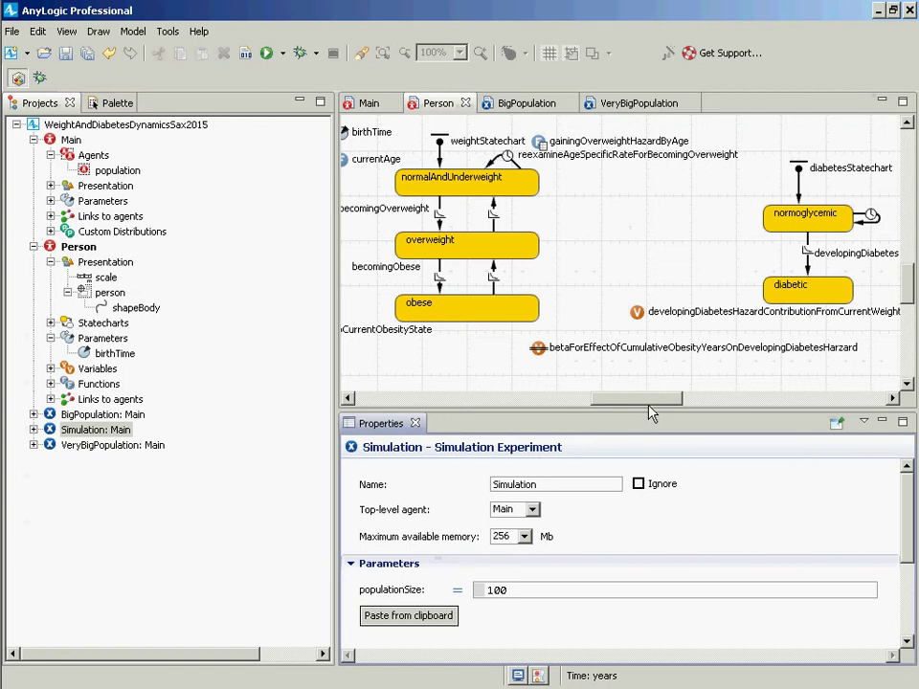
Add a function named isObese to the Person agent, just below cumulativeObesityYearsPriorToCurrentObesityState
left_click_drag(648, 406, 565, 406)
mouse_move(4, 356)
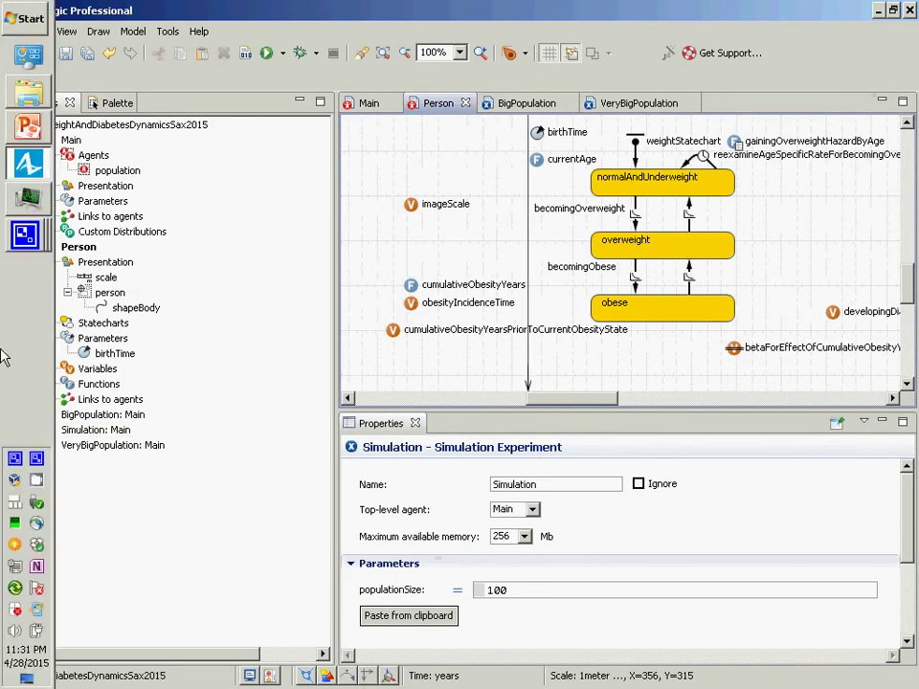
left_click(108, 107)
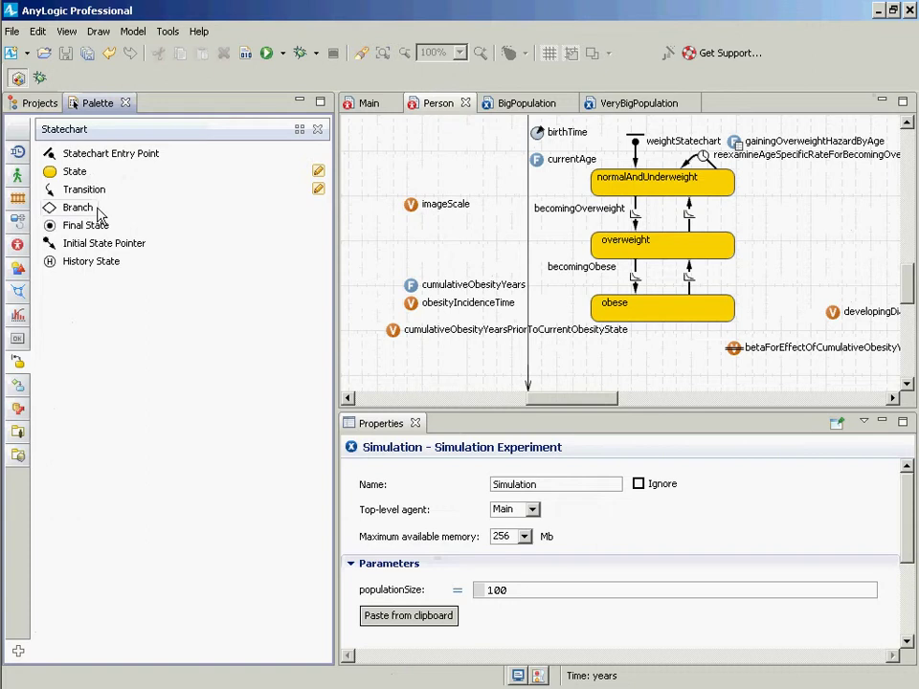
left_click(53, 107)
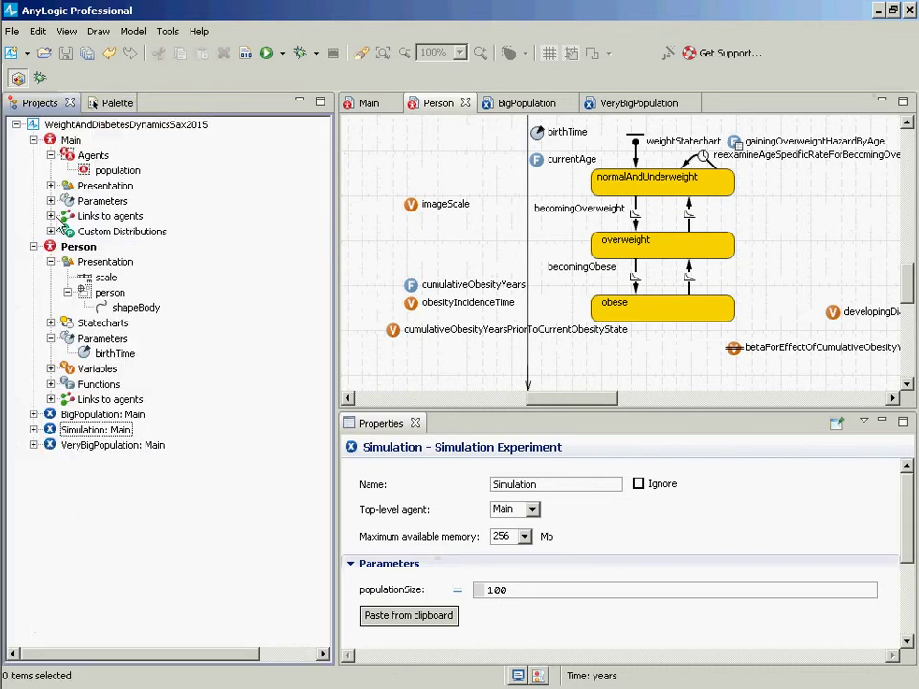
mouse_move(3, 234)
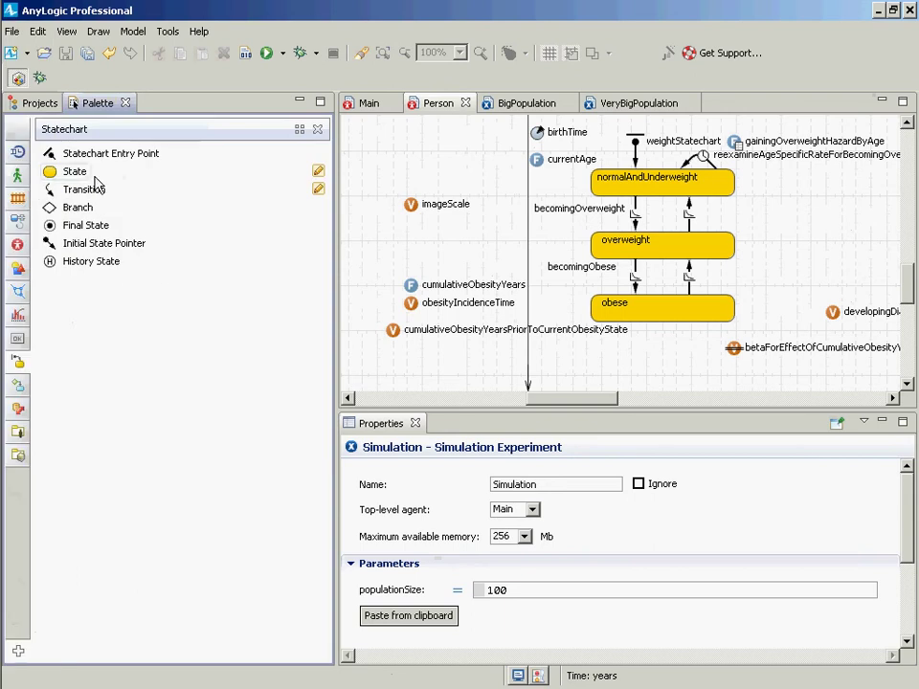
left_click(18, 176)
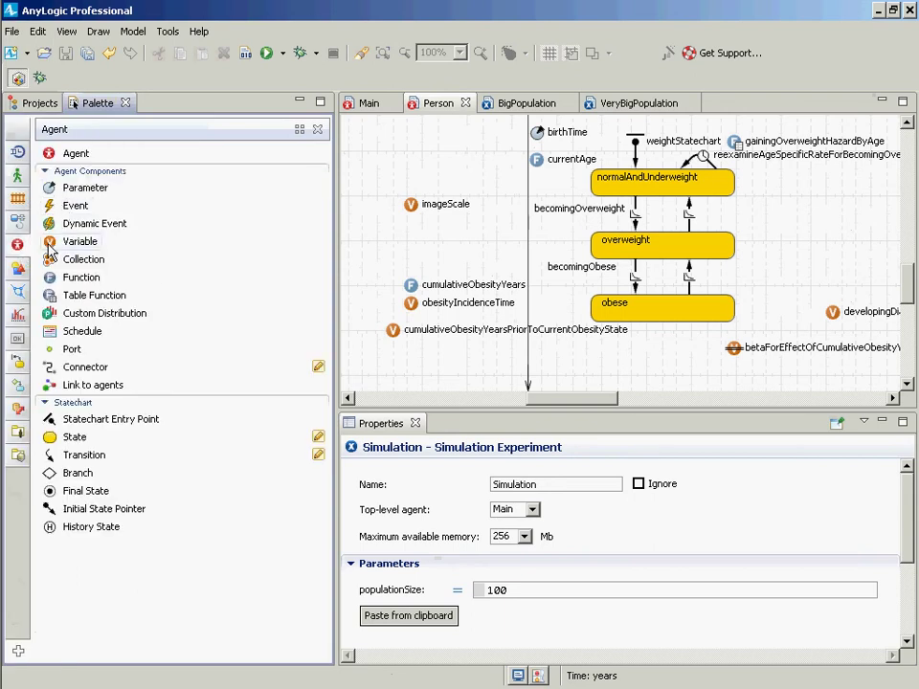
left_click(70, 277)
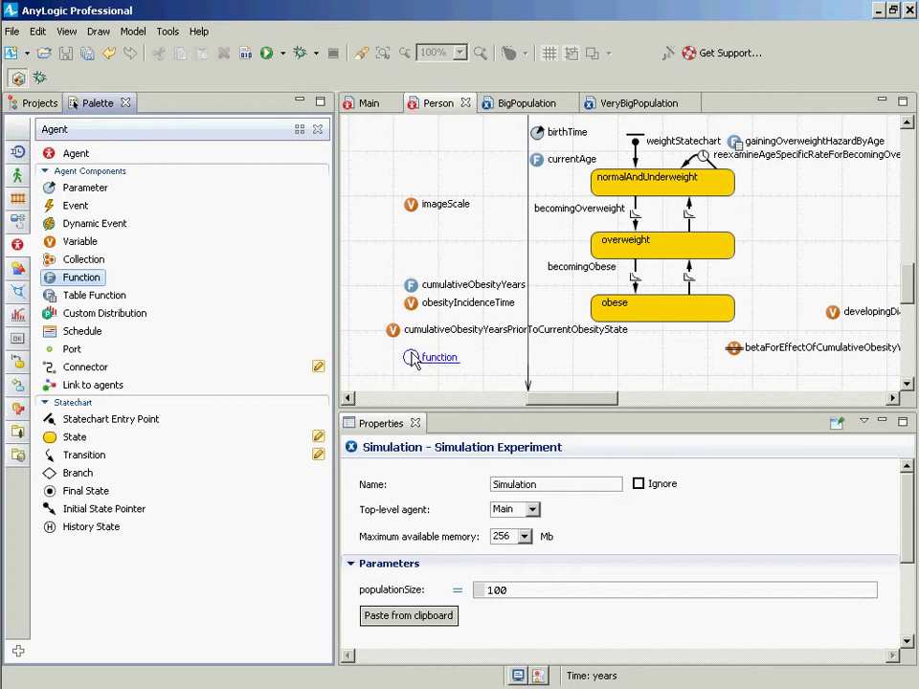
left_click(411, 350)
type("sObese")
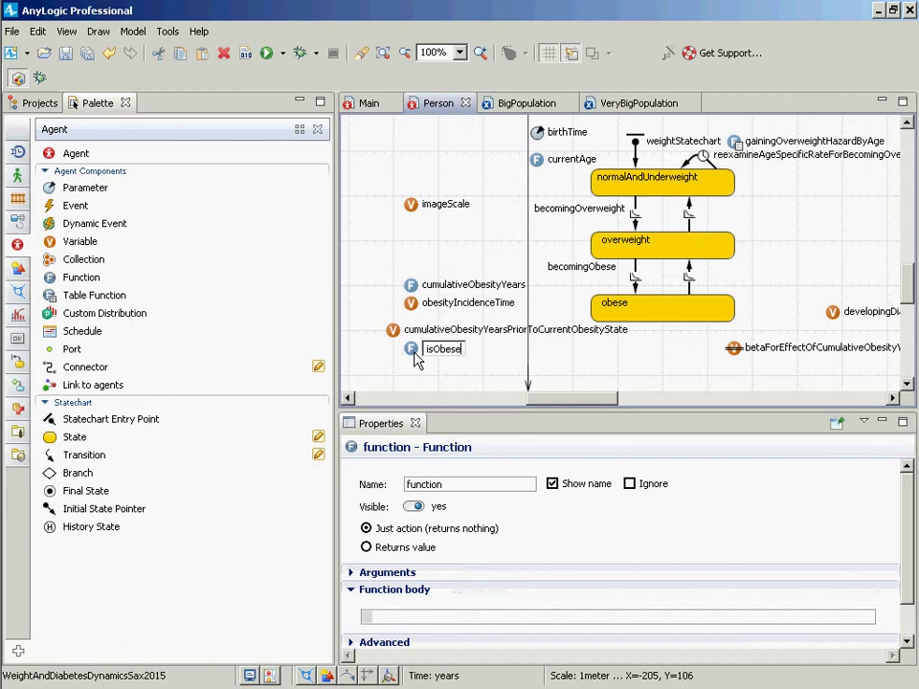
key("Return")
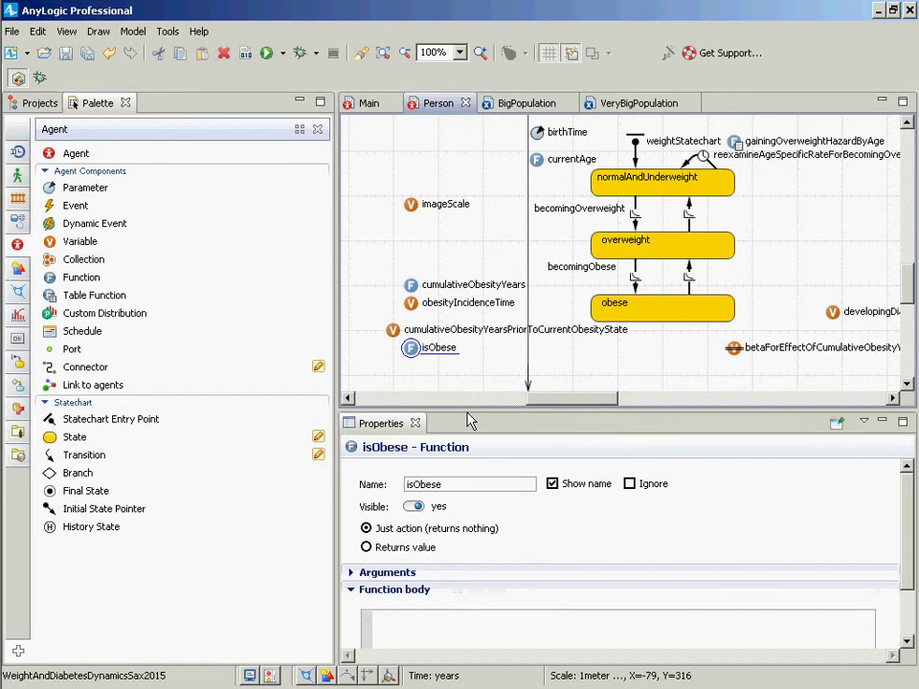
Set the isObese function to return a value of type boolean
left_click_drag(469, 421, 466, 389)
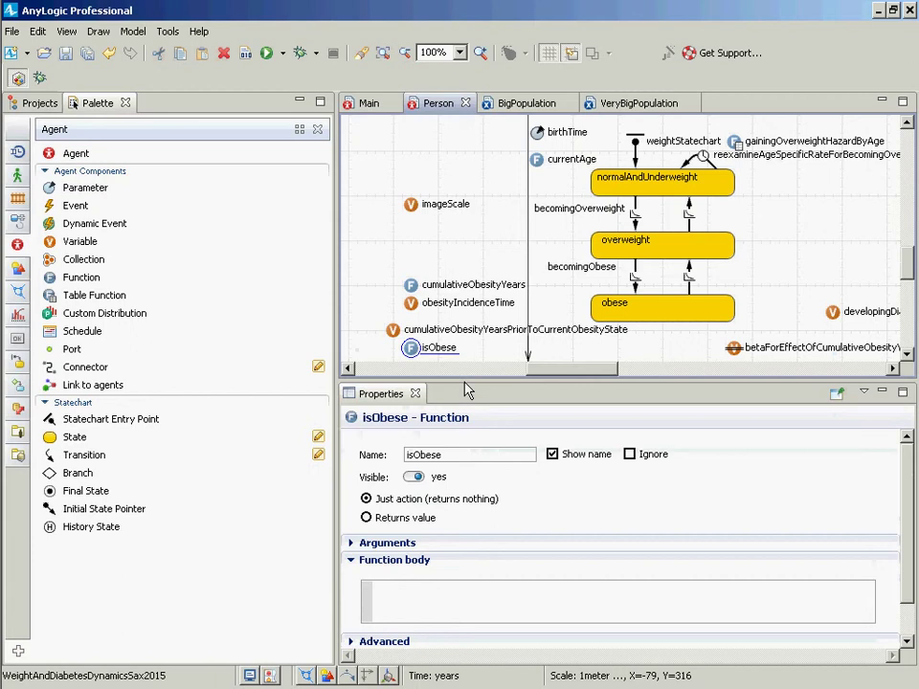
left_click(367, 518)
left_click(452, 543)
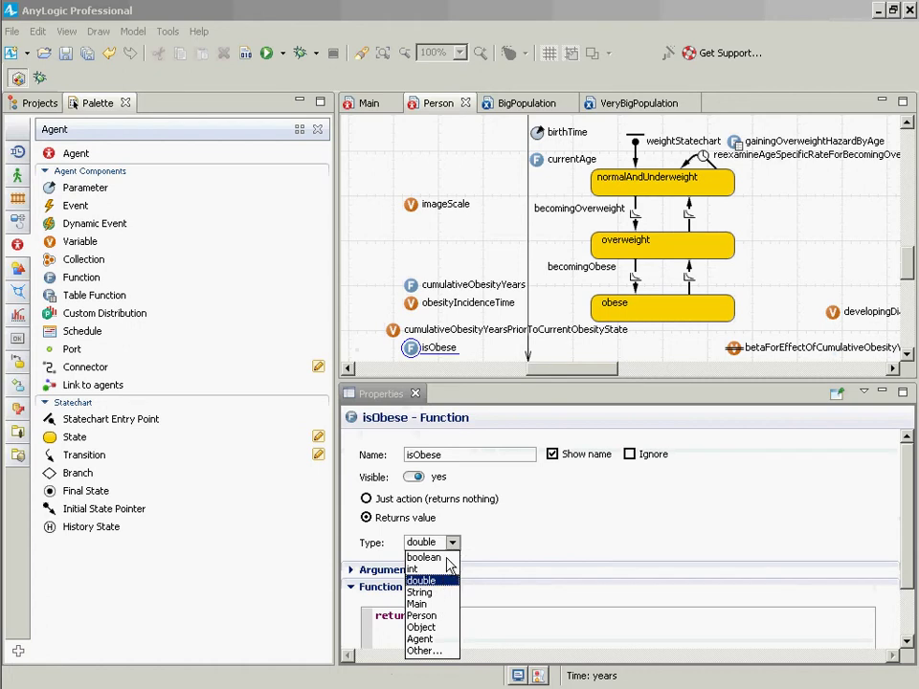
left_click(446, 558)
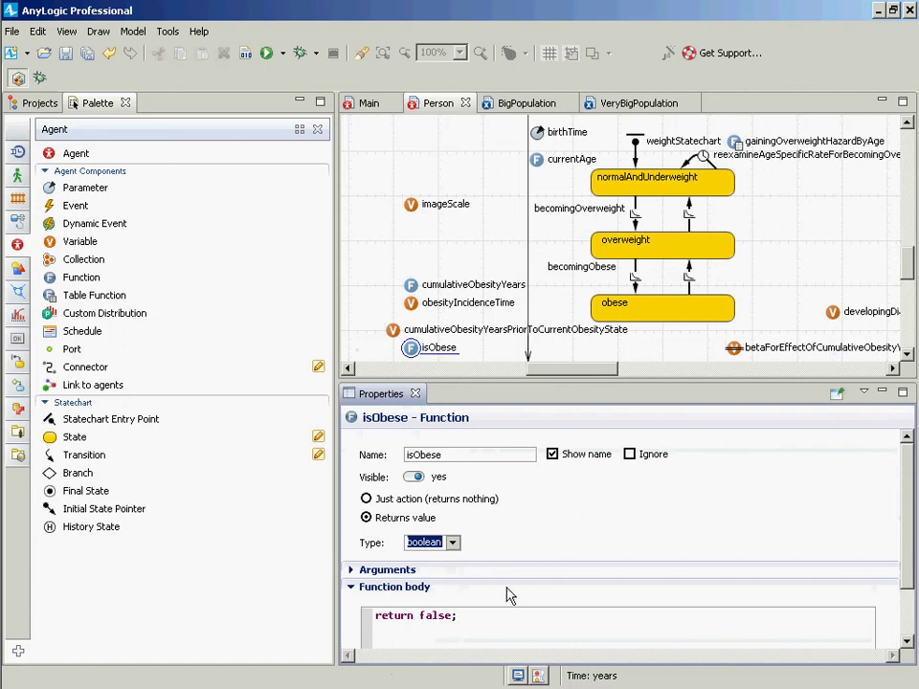
Make the isObese function body read "return weightStatechart.isStateActive(obese);" and save the model
double_click(432, 616)
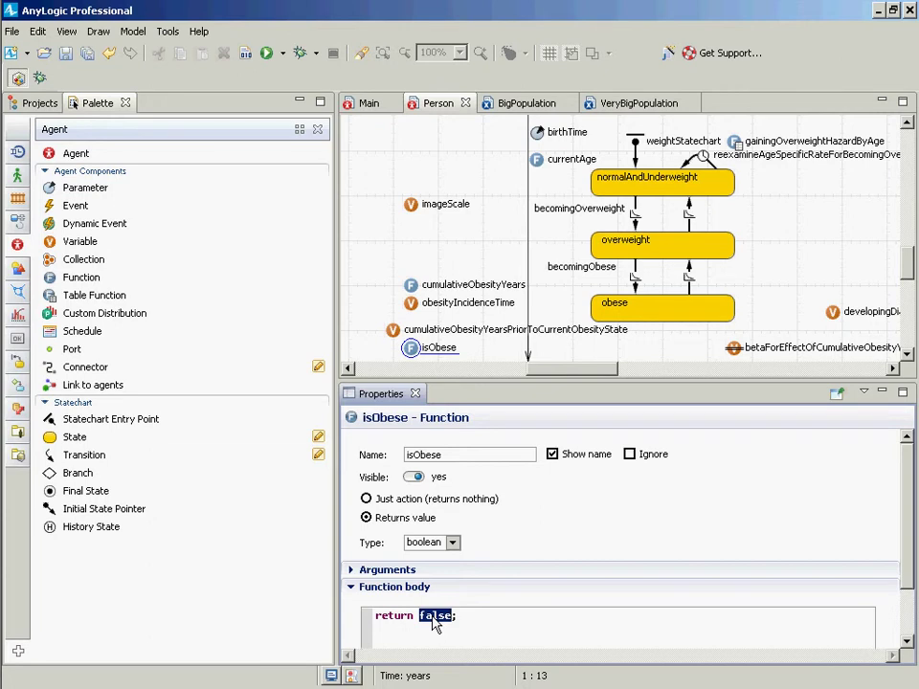
type("weightS")
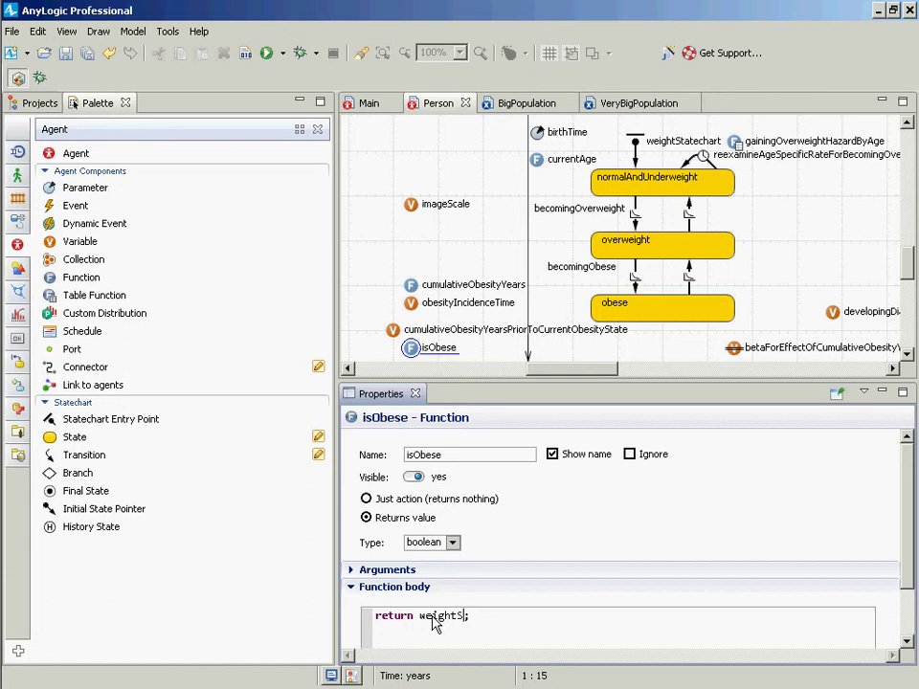
type("tate")
key("ctrl+BackSpace")
type("weightStatechart.isS")
key("ctrl+space")
key("ctrl+shift+Right")
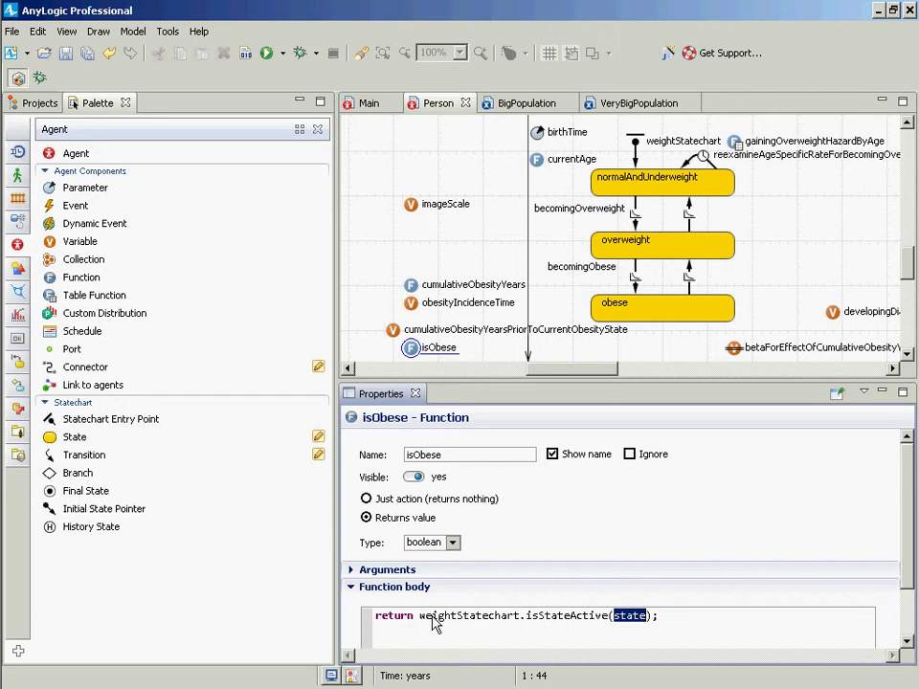
type("obese")
key("ctrl+s")
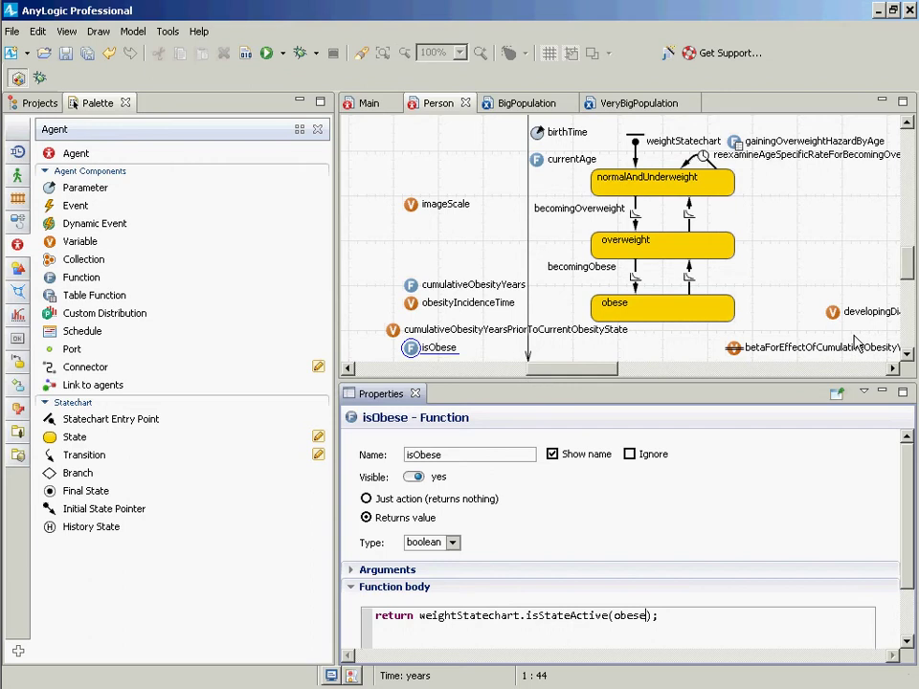
Duplicate the isObese function, place the copy directly below it and rename the copy isDiabetic
left_click(907, 353)
left_click(893, 369)
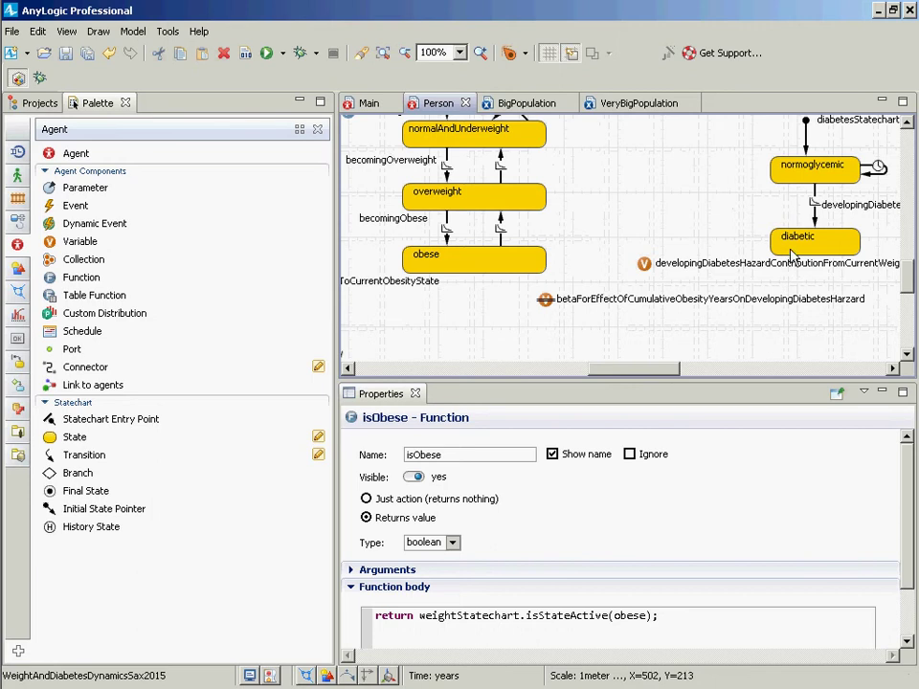
left_click_drag(673, 373, 580, 373)
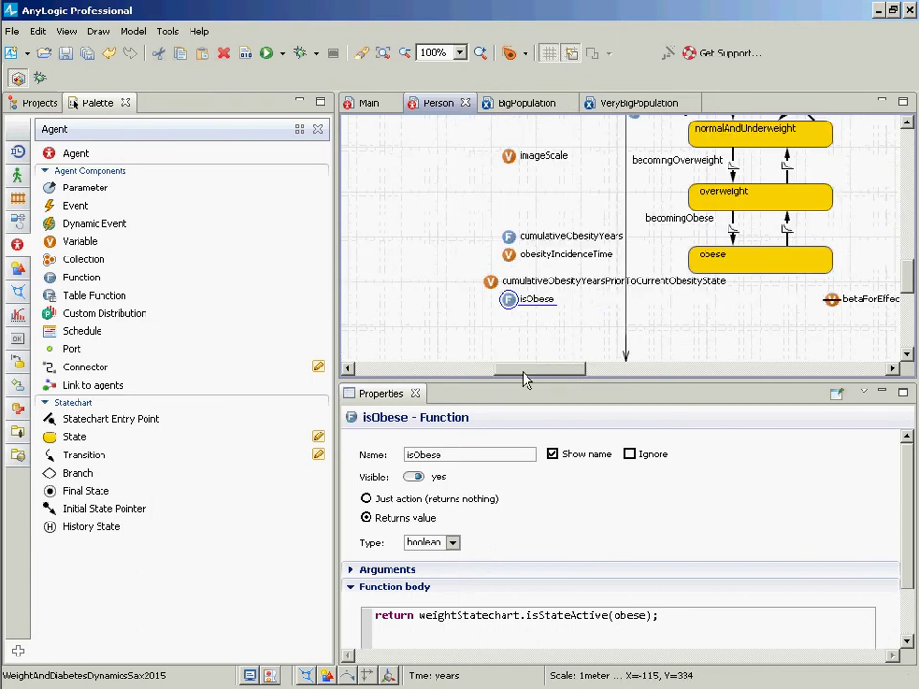
key("ctrl+v")
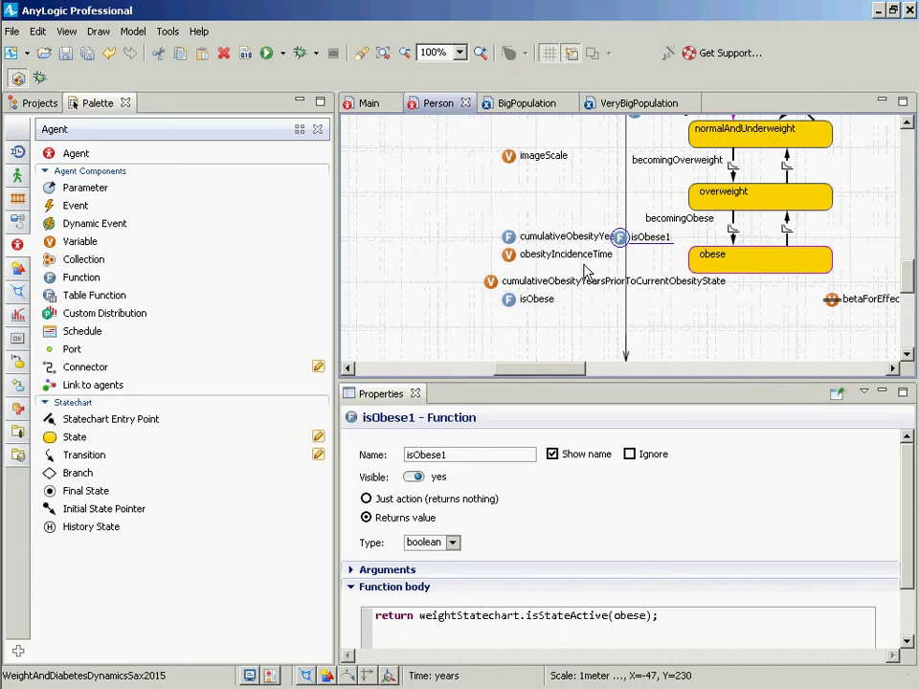
mouse_move(620, 238)
left_mouse_down()
mouse_move(611, 301)
mouse_move(530, 299)
mouse_move(522, 328)
mouse_move(509, 318)
left_mouse_up()
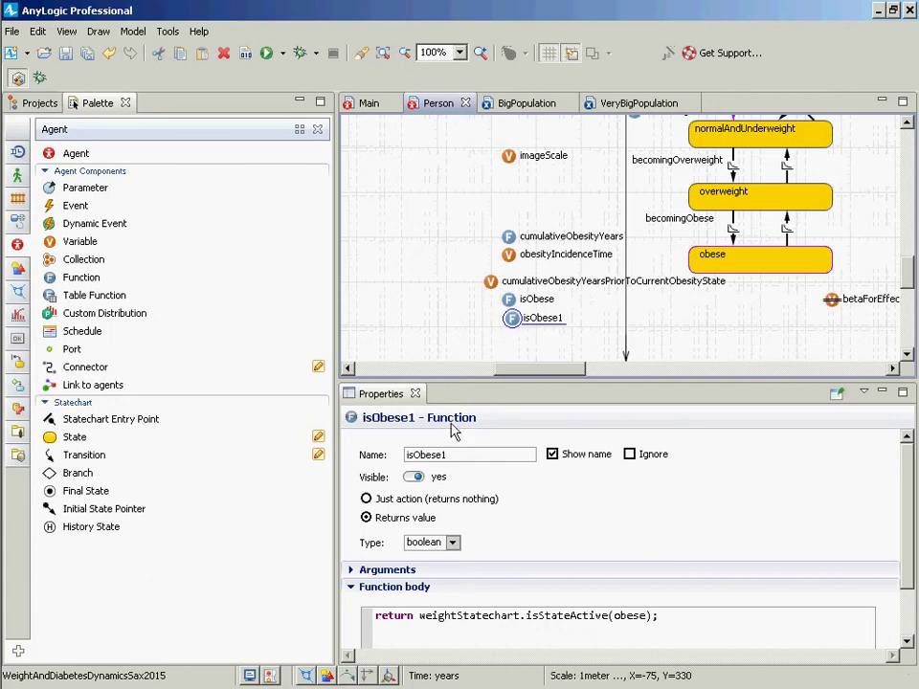
left_click(467, 459)
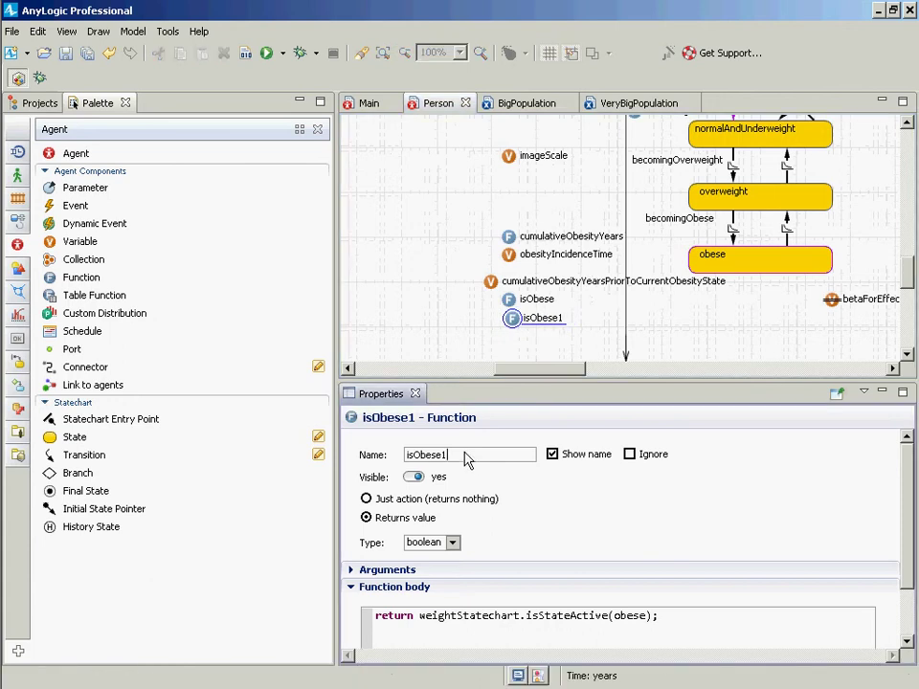
double_click(467, 459)
type("isDiabetic")
key("Return")
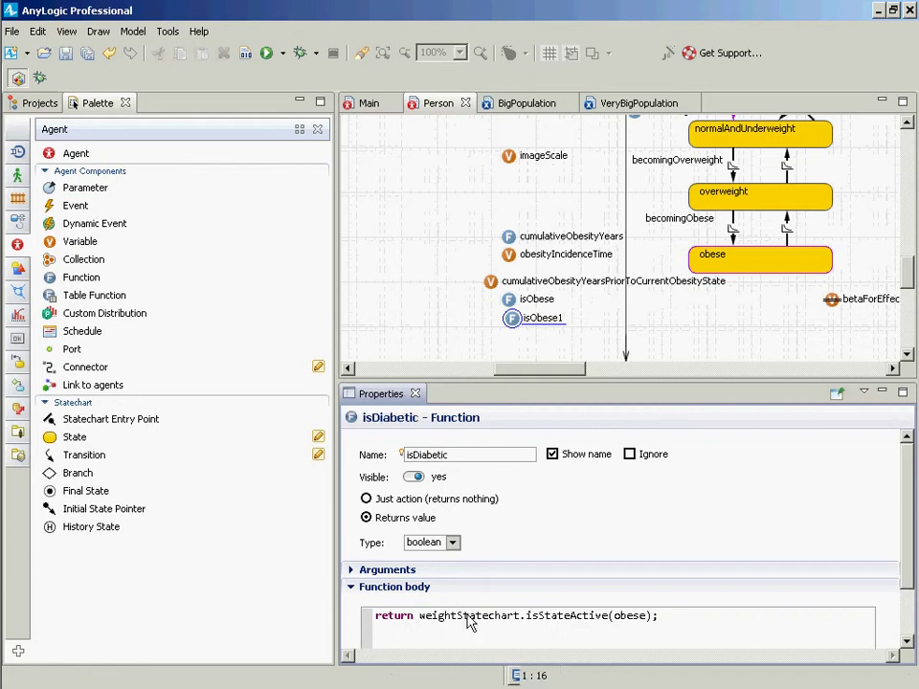
Clear the expression after return in isDiabetic's body, keeping the function set to return a value
double_click(468, 616)
key("ctrl+shift+Right")
key("ctrl+shift+Right")
key("ctrl+shift+Right")
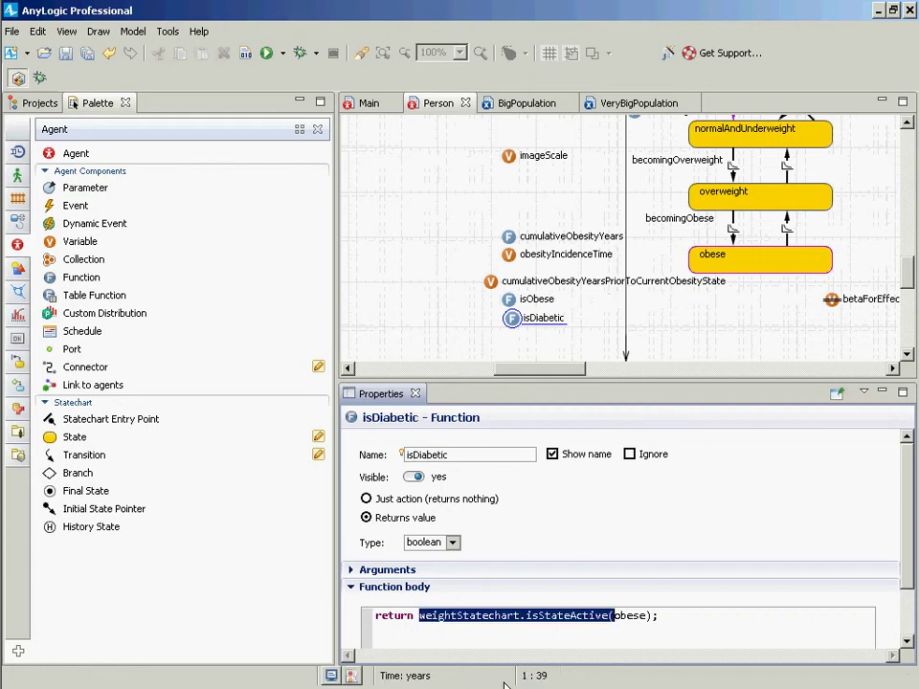
key("ctrl+shift+Right")
key("Delete")
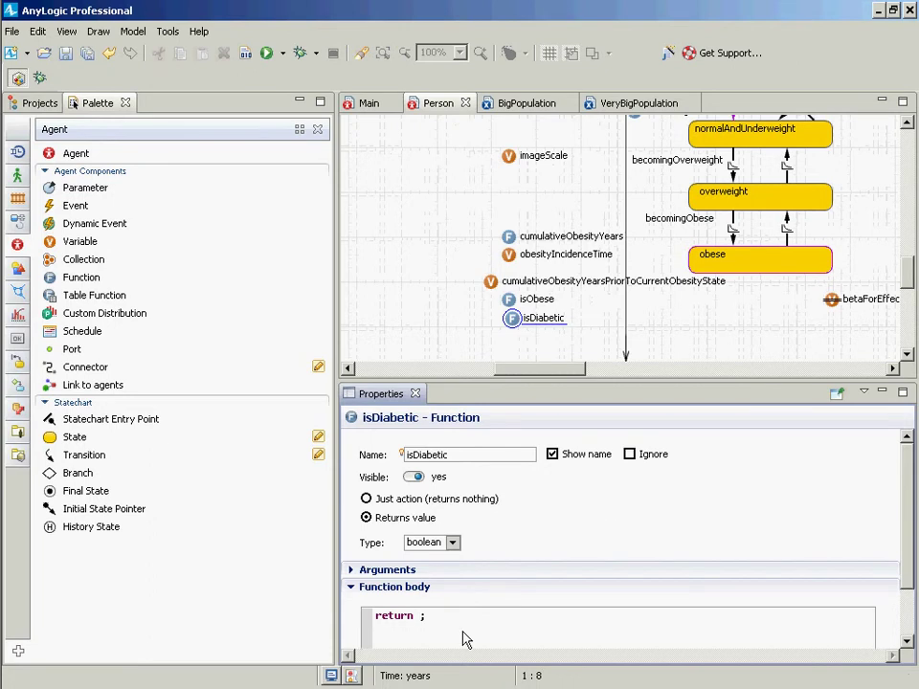
left_click(379, 501)
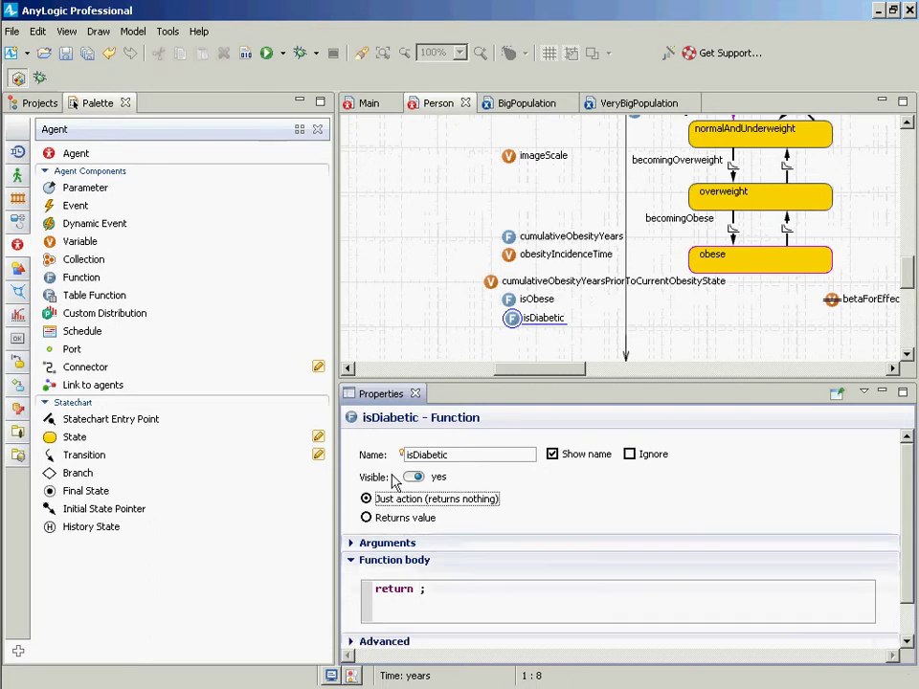
left_click(385, 522)
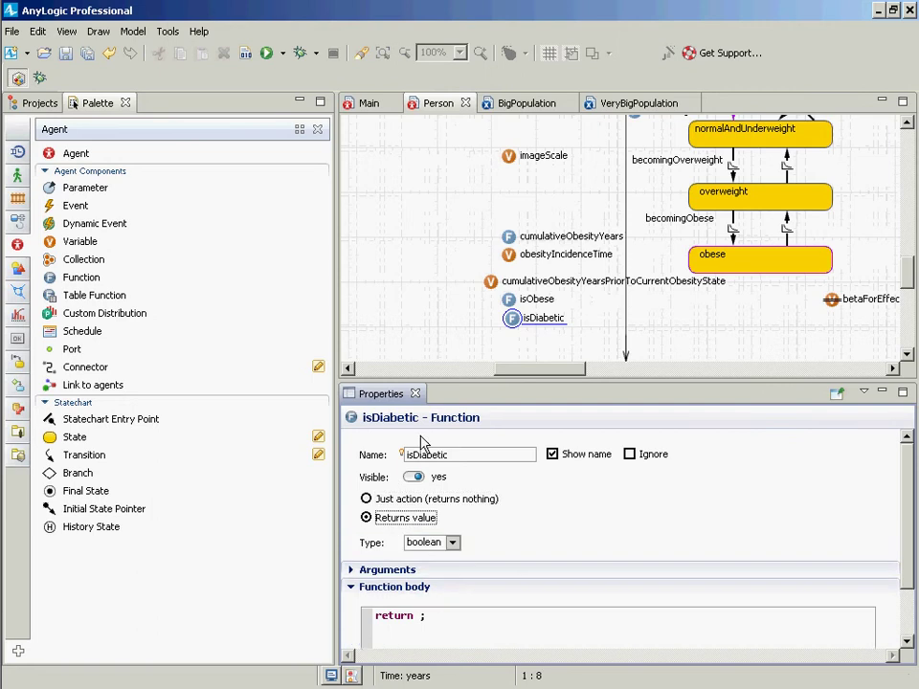
Review the return statement in the isObese function's body
left_click(526, 298)
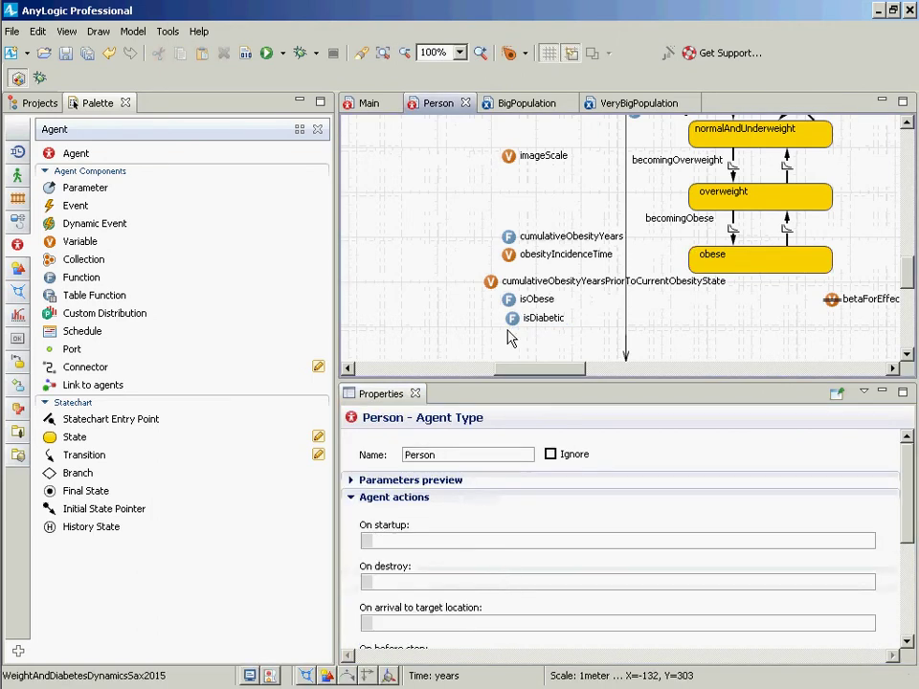
left_click(529, 299)
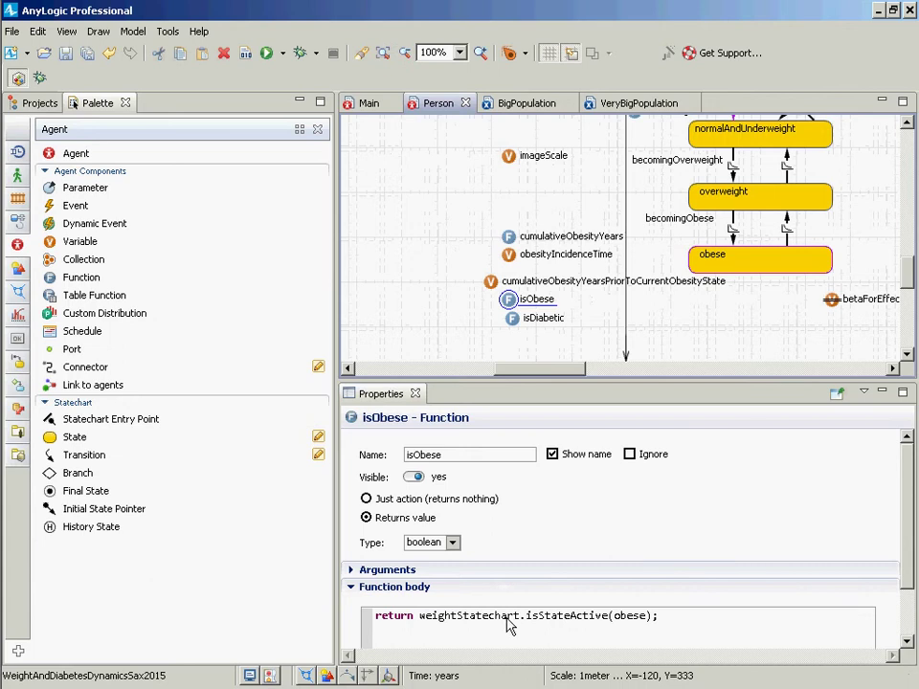
left_click(734, 631)
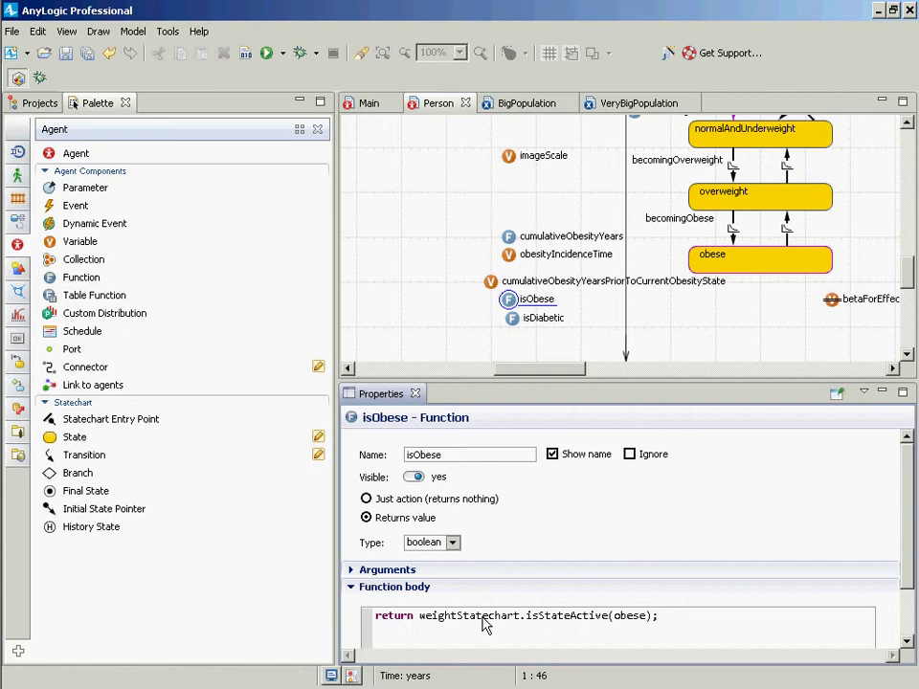
key("ctrl+a")
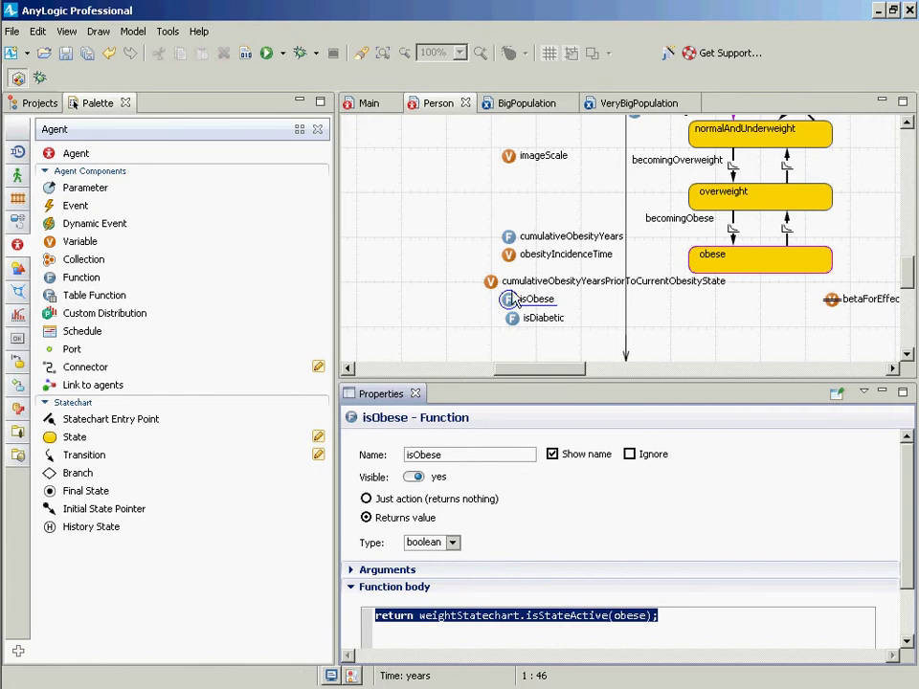
Delete the duplicated isDiabetic function and add a new function named isDiabetic directly below isObese
left_click(512, 319)
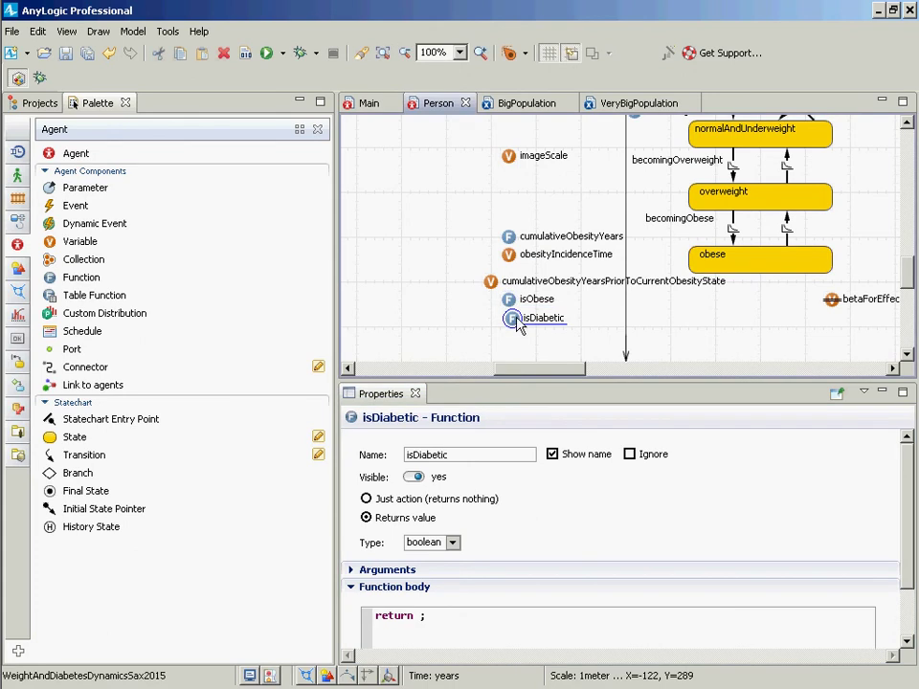
key("Delete")
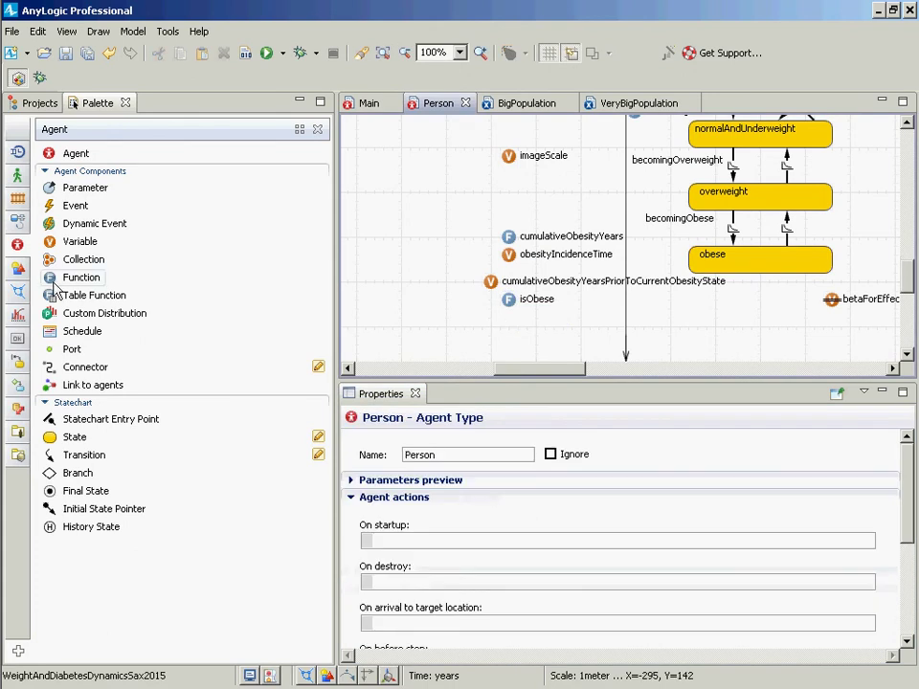
left_click_drag(76, 278, 508, 328)
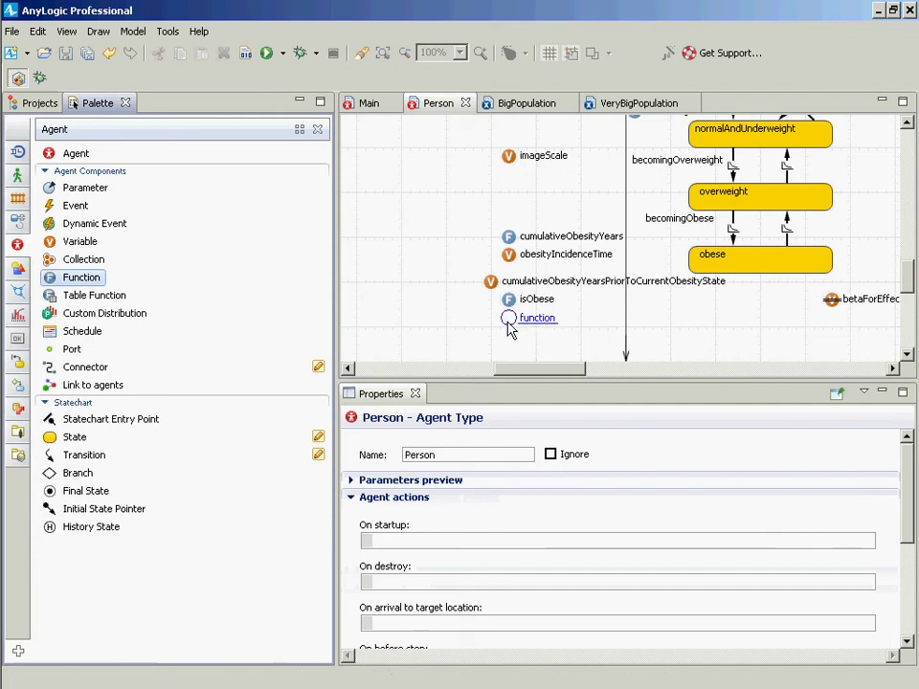
type("sD")
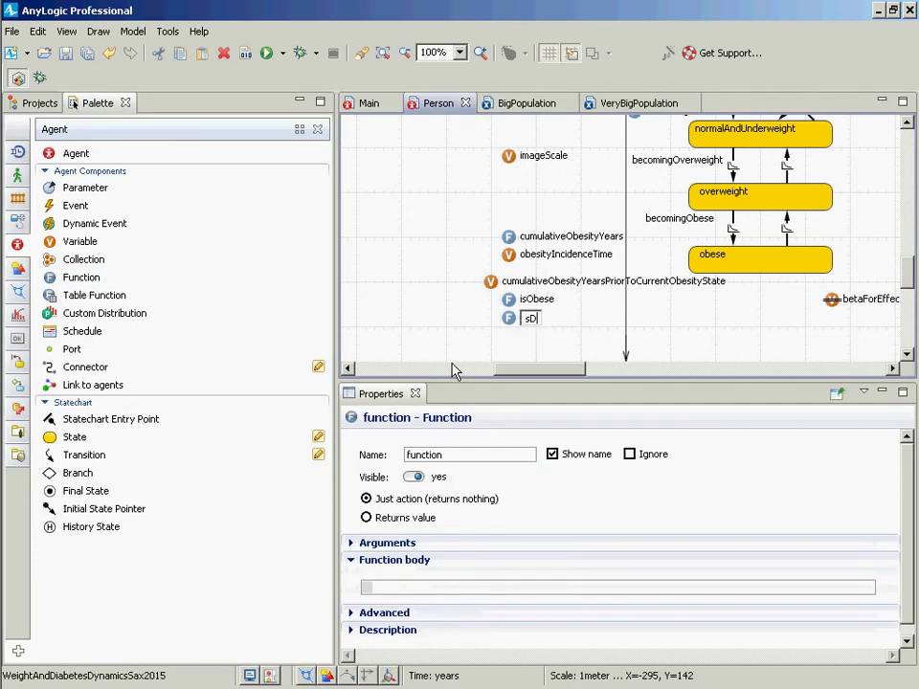
type("iabetic")
key("Return")
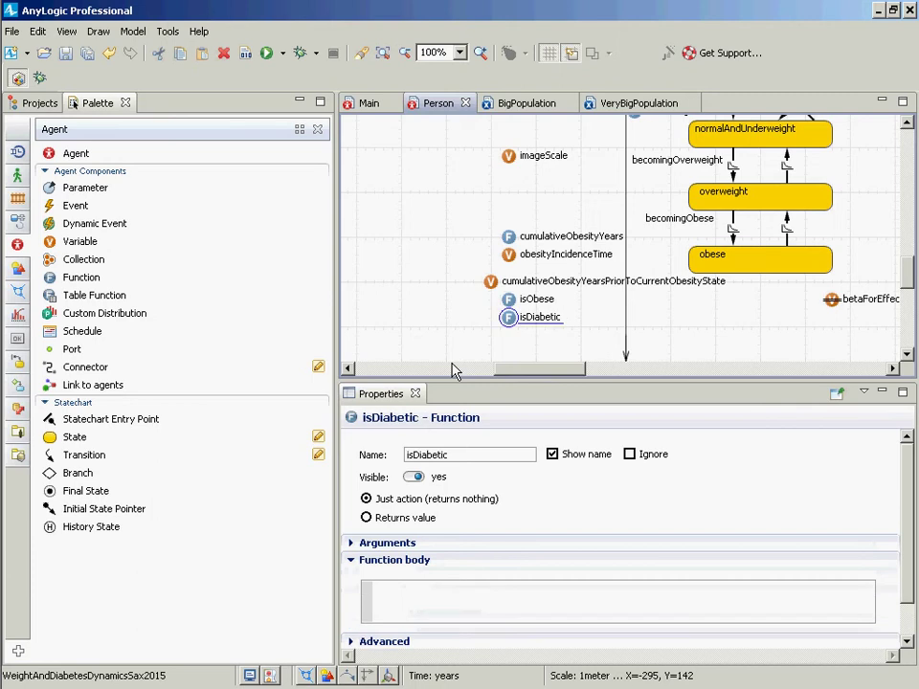
Set the isDiabetic function to return a value of type boolean
left_click(368, 518)
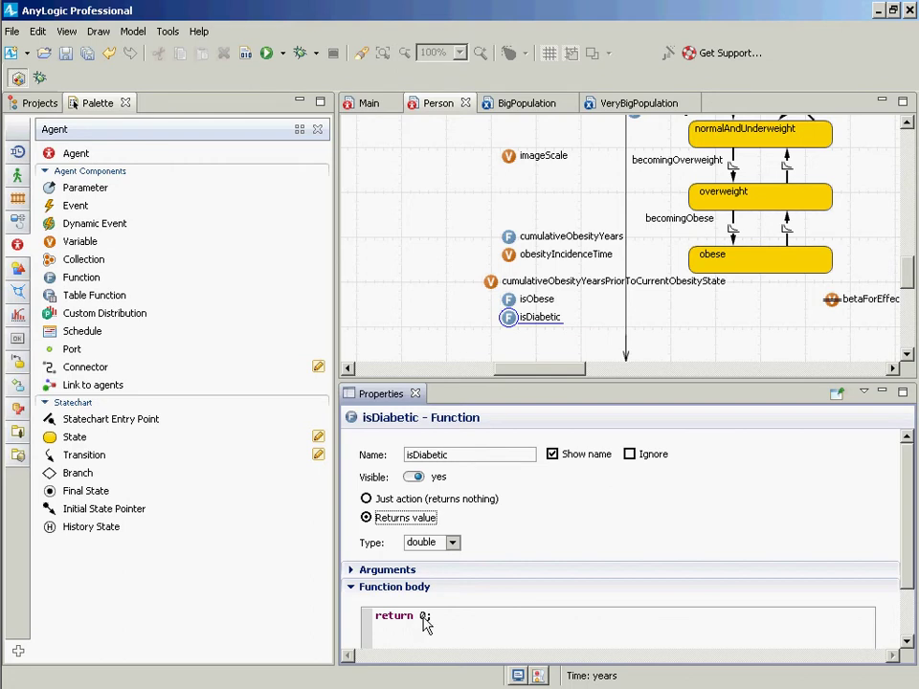
left_click(453, 543)
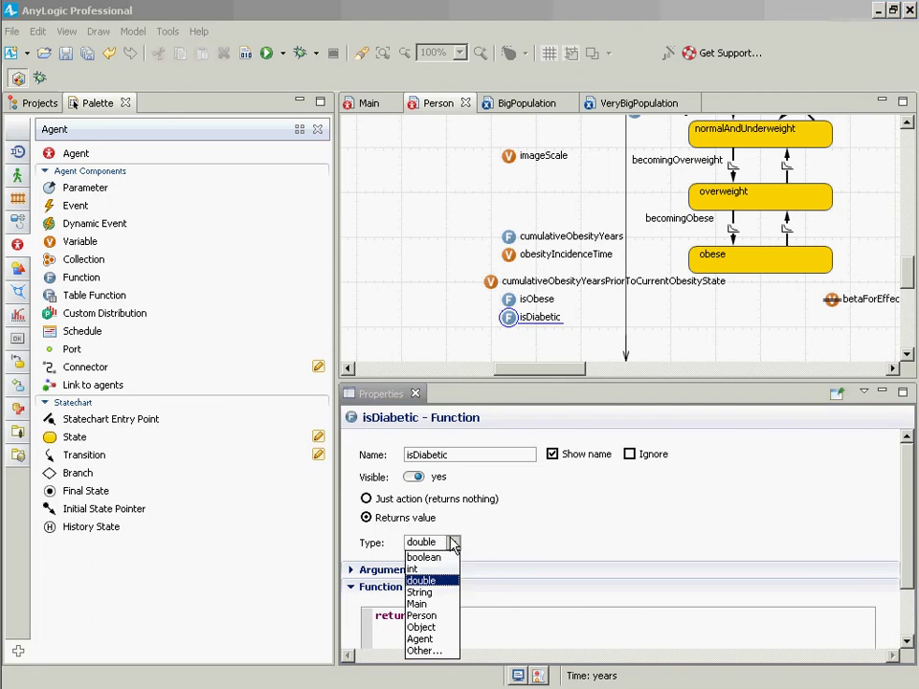
left_click(427, 594)
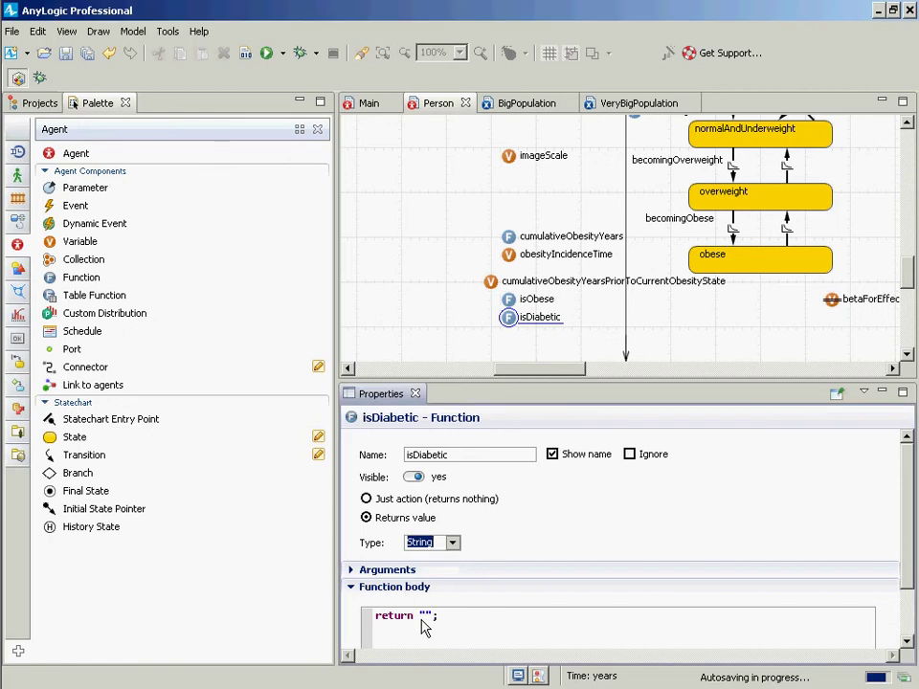
left_click(453, 542)
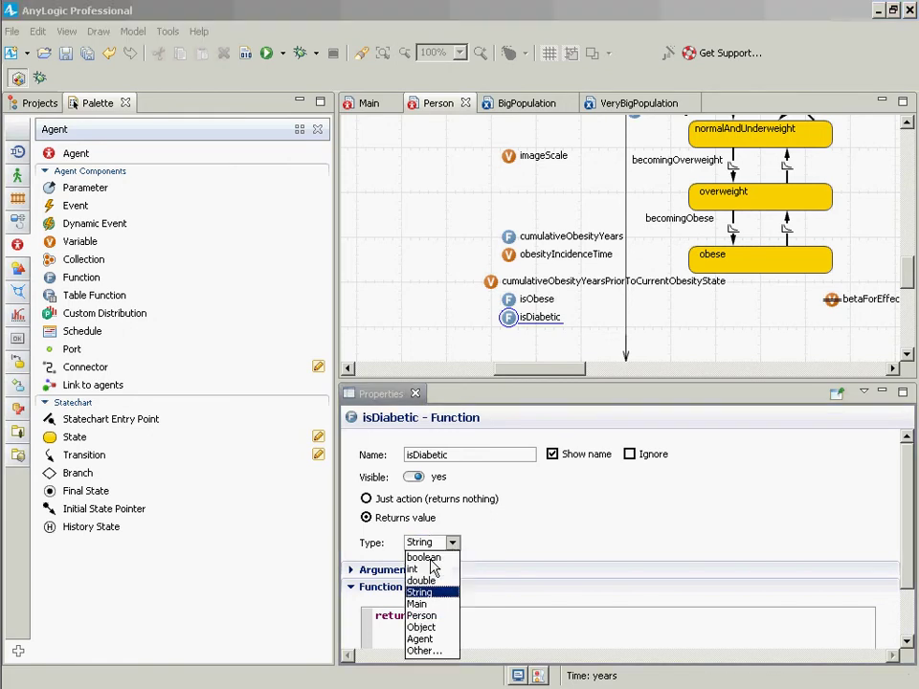
left_click(425, 557)
double_click(435, 615)
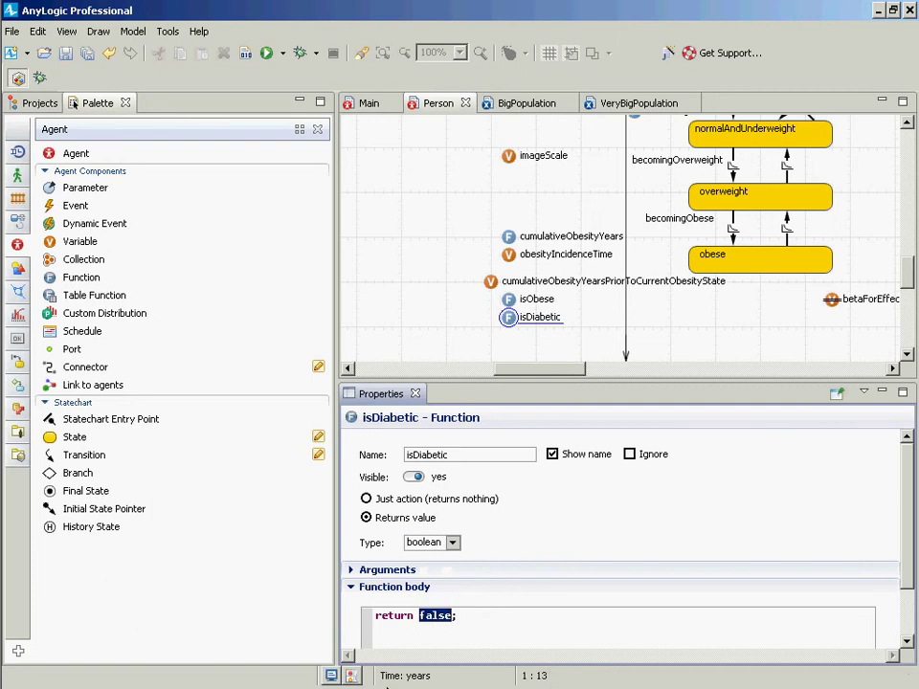
key("BackSpace")
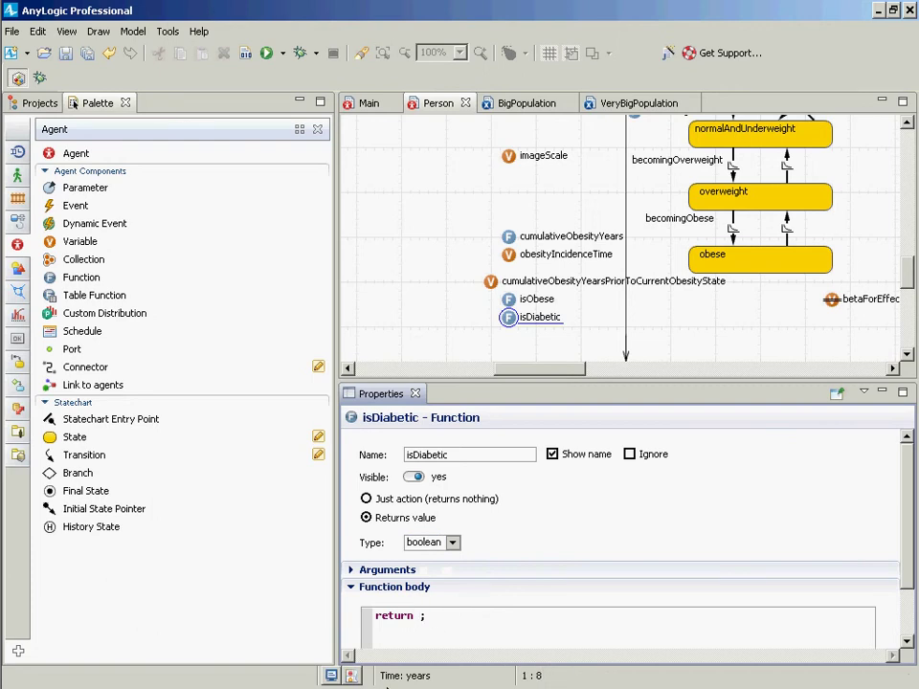
key("ctrl+f")
key("Escape")
type("false")
key("ctrl+shift+Left")
Review the full expression after return in the isObese function's body as a pattern for isDiabetic
left_click(512, 302)
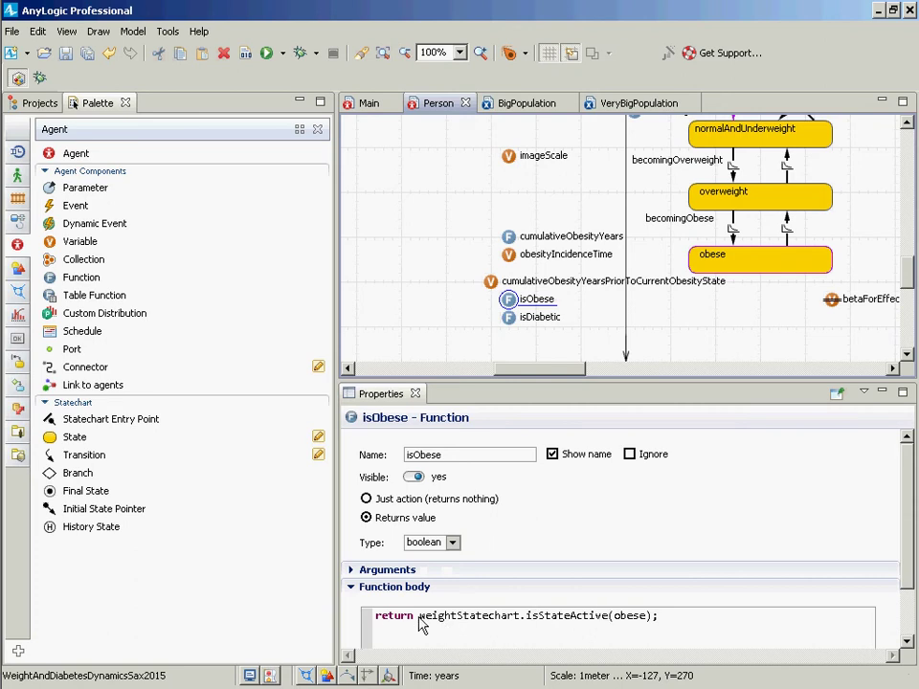
left_click_drag(419, 619, 609, 621)
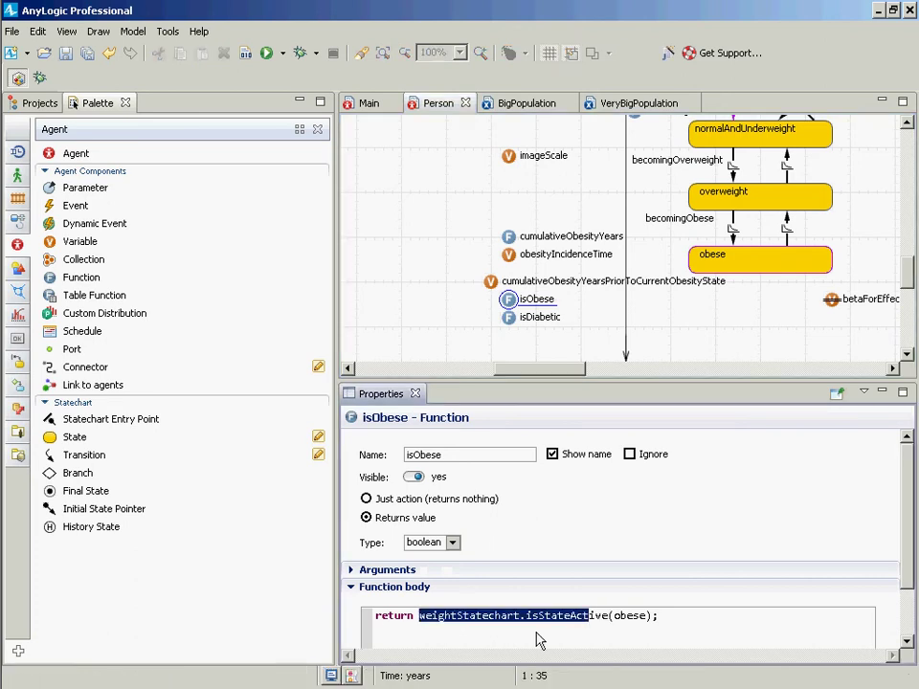
key("shift+Right")
key("shift+Right")
key("shift+Right")
key("shift+Right")
key("shift+Right")
key("shift+Right")
key("shift+Right")
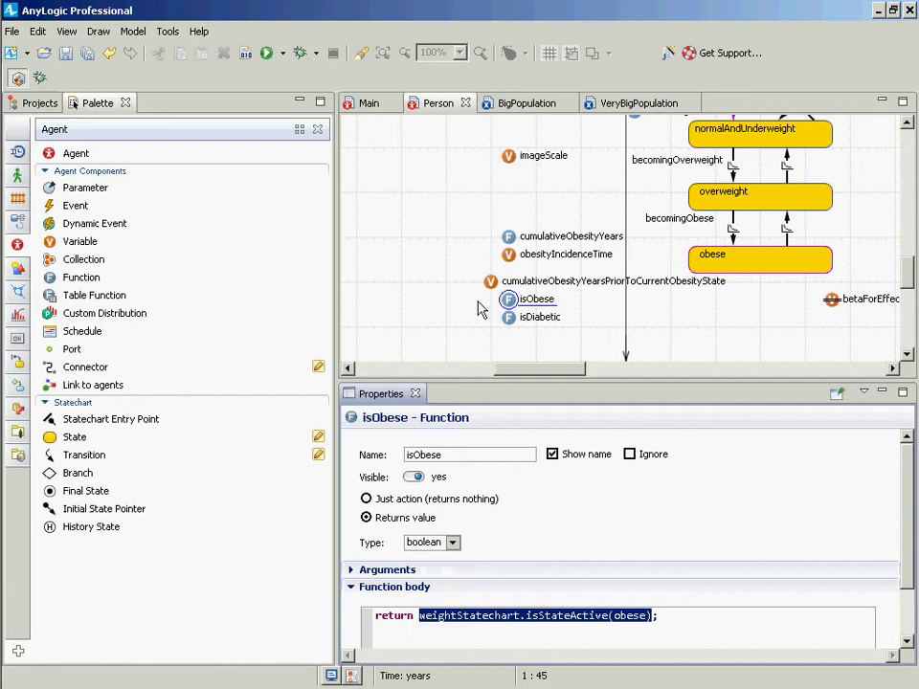
Remove the value false from the return statement in the isDiabetic function's body
left_click(524, 318)
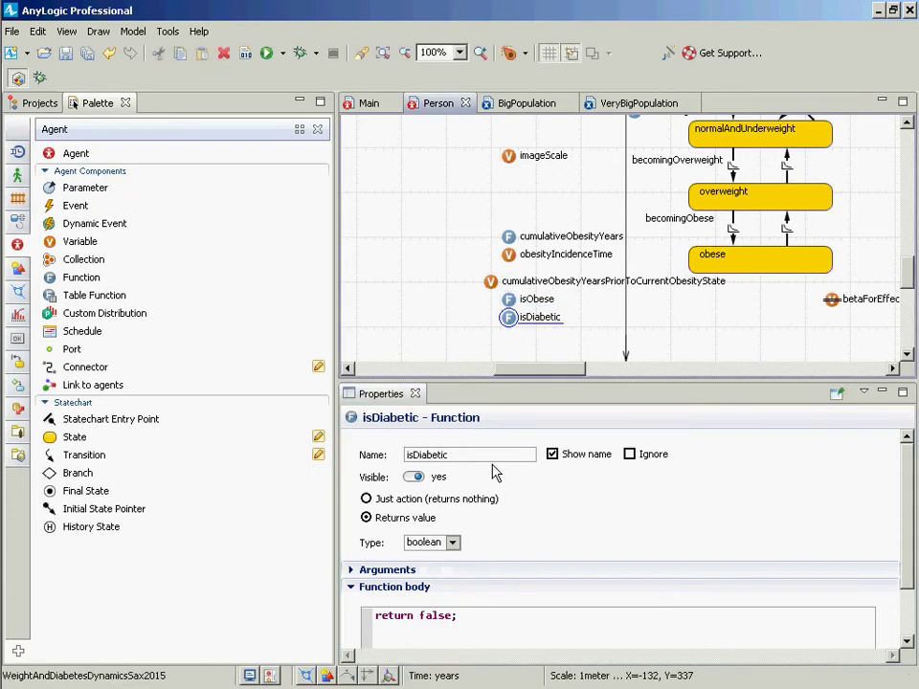
left_click(469, 620)
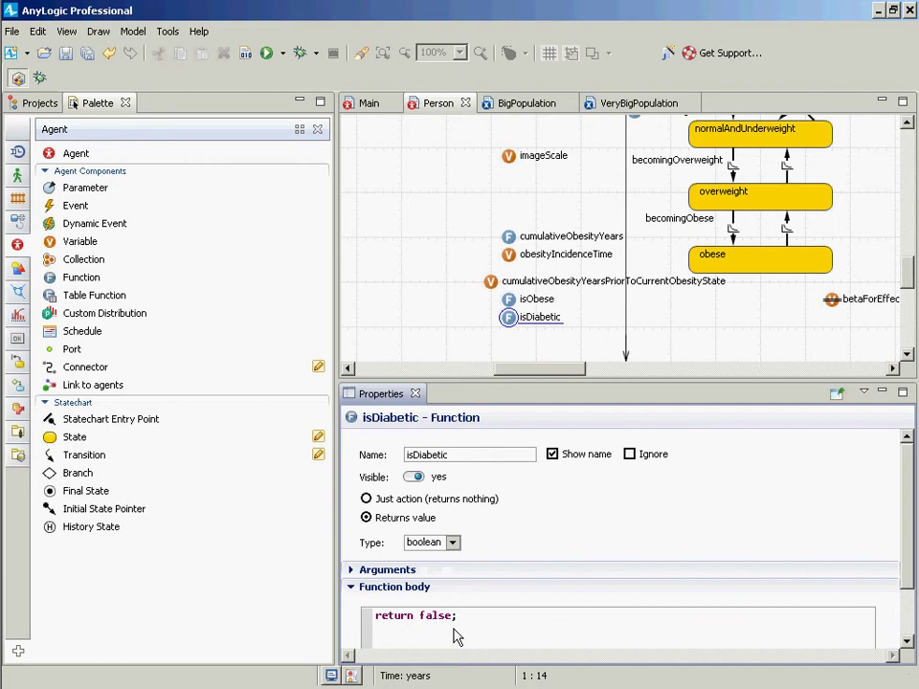
key("Left")
key("BackSpace")
key("BackSpace")
key("BackSpace")
key("BackSpace")
key("BackSpace")
Enter diabetesStatechart.isStateActive(state) after return in isDiabetic's function body, matching the diabetes statechart's name
left_click_drag(517, 373, 615, 395)
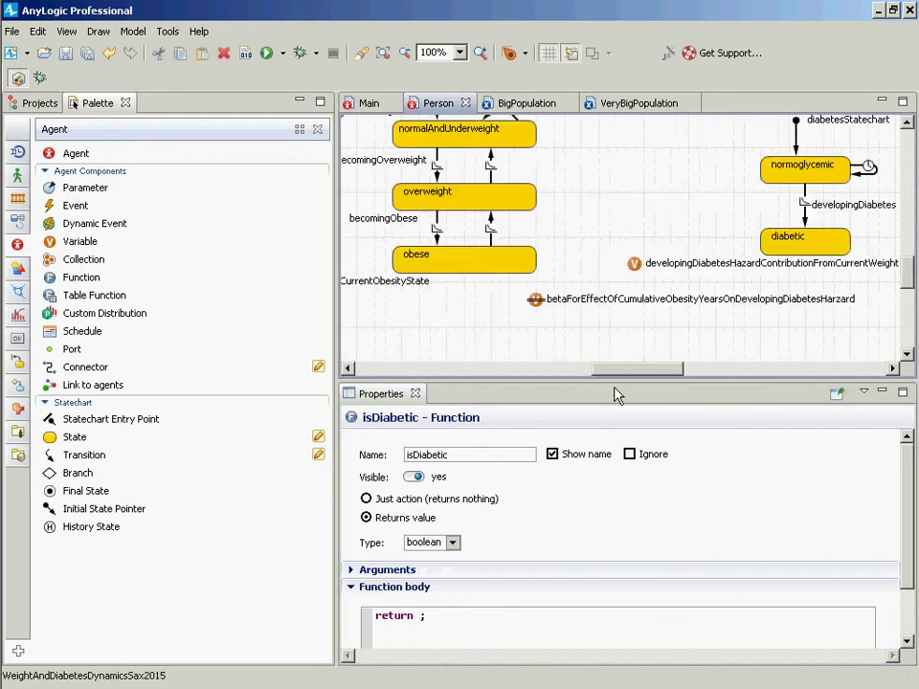
left_click(417, 618)
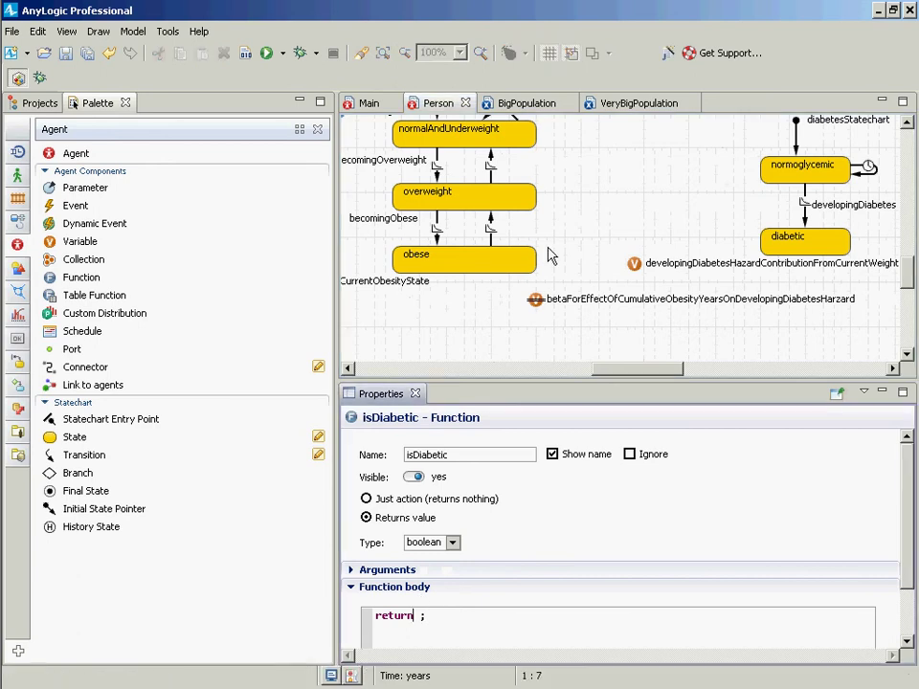
type("d")
key("BackSpace")
type("diabetesD")
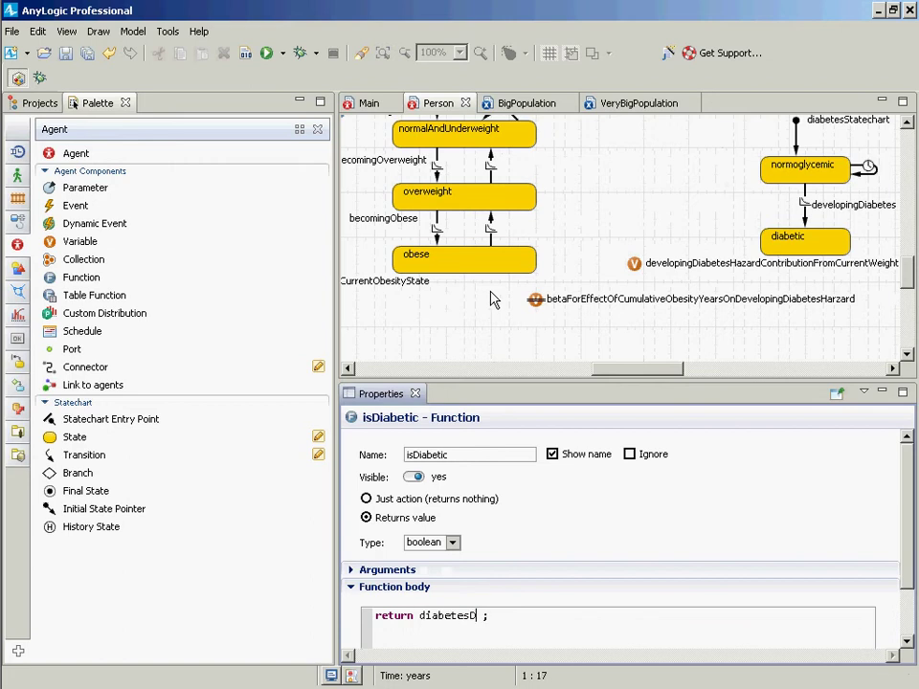
key("BackSpace")
key("BackSpace")
type("sStatechart.")
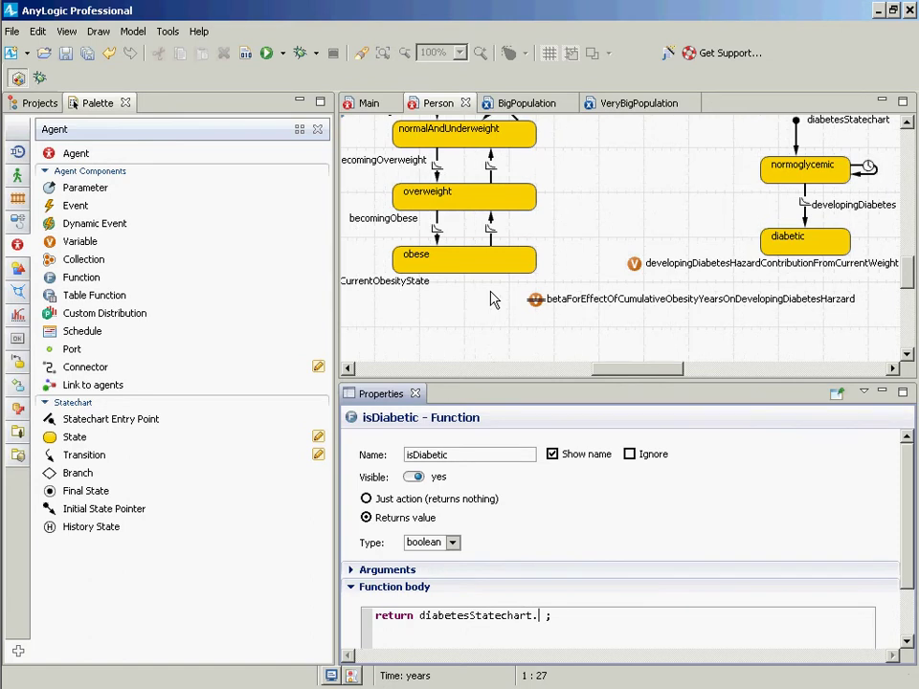
type("isStateActive(state)")
key("ctrl+space")
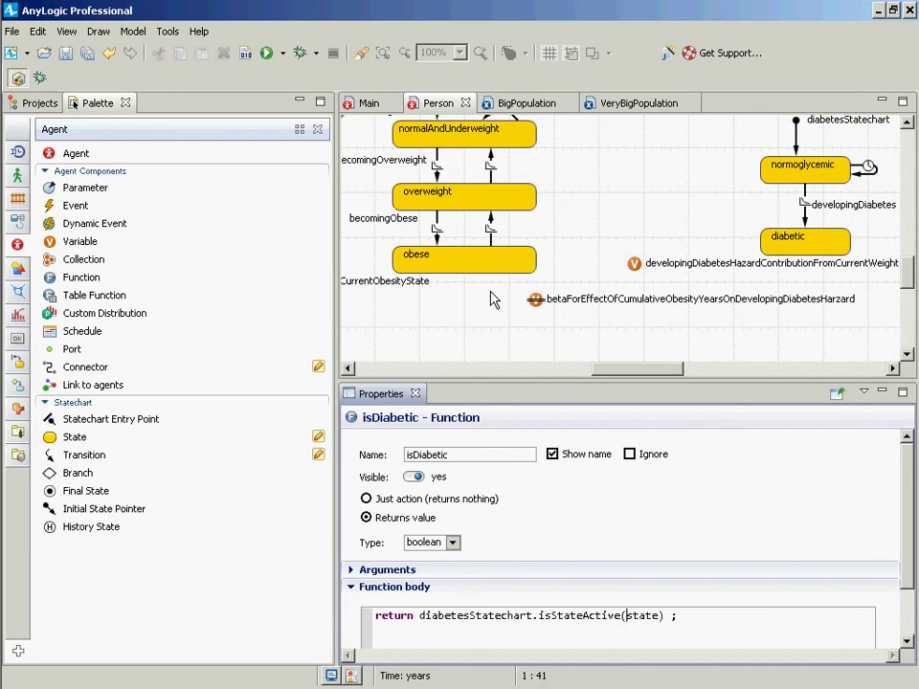
Replace the state argument with diabetic, end the statement directly with a semicolon, and save the model
key("ctrl+shift+Right")
key("Delete")
type("diabetic")
key("Right")
key("Right")
key("Right")
key("BackSpace")
key("BackSpace")
type(";")
key("ctrl+s")
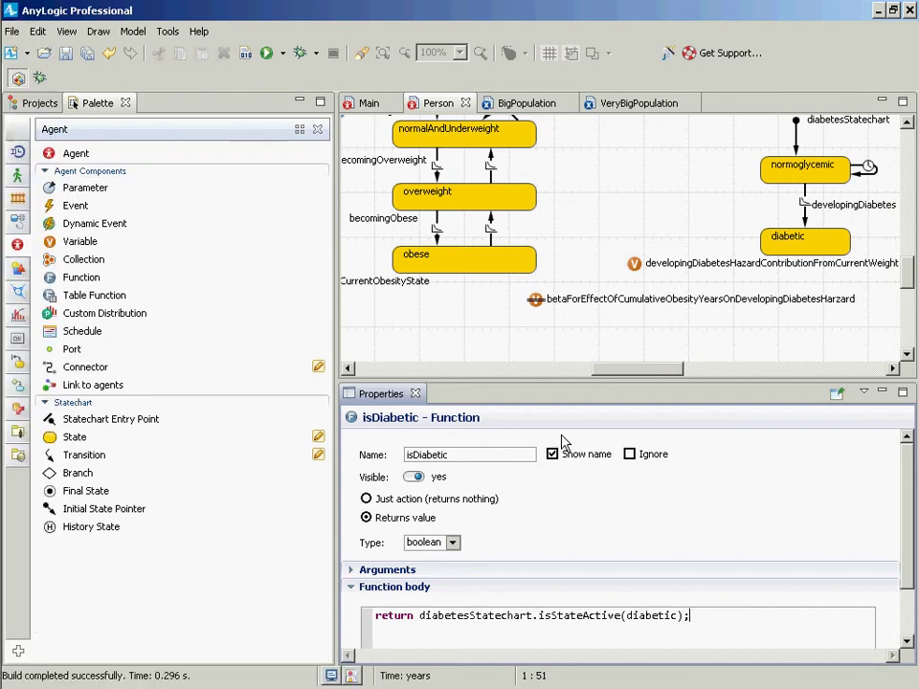
In the cumulativeObesityYears function body, replace the if condition weightStatechart.isStateActive(obese) with isObese() and build the model
left_click_drag(617, 376, 567, 374)
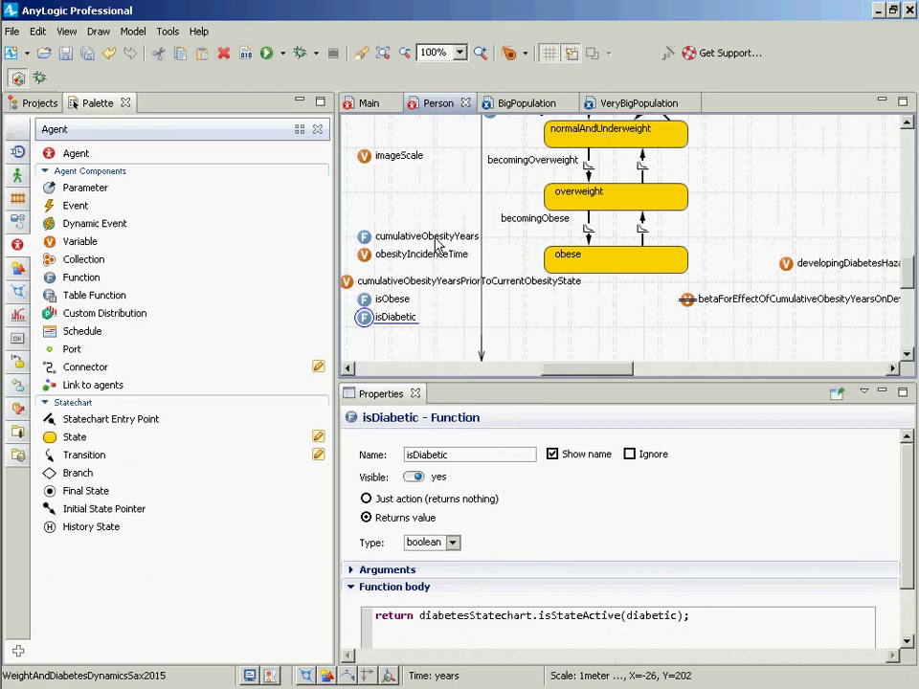
left_click(369, 234)
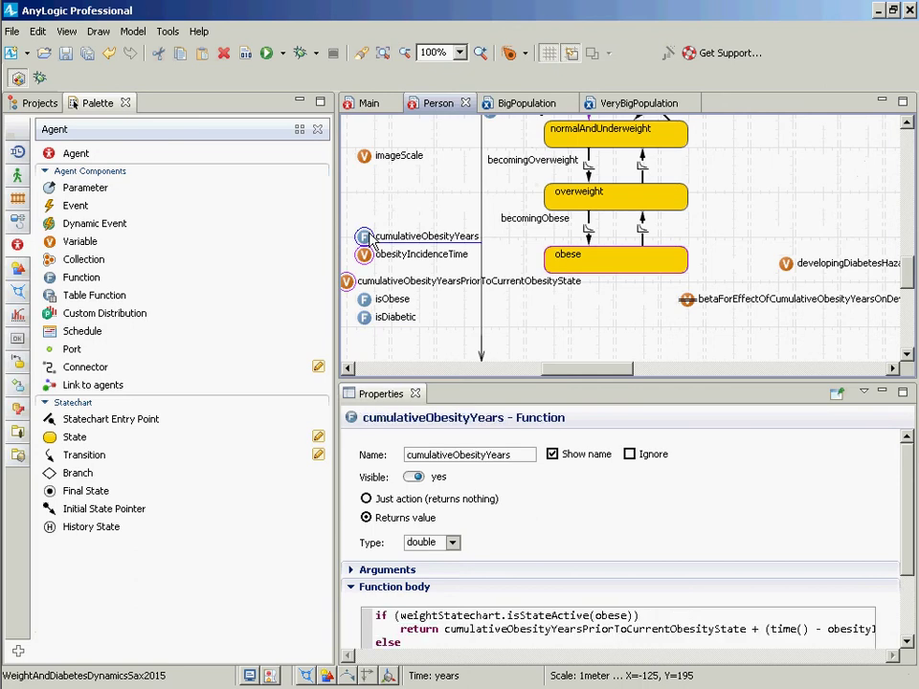
left_click(477, 617)
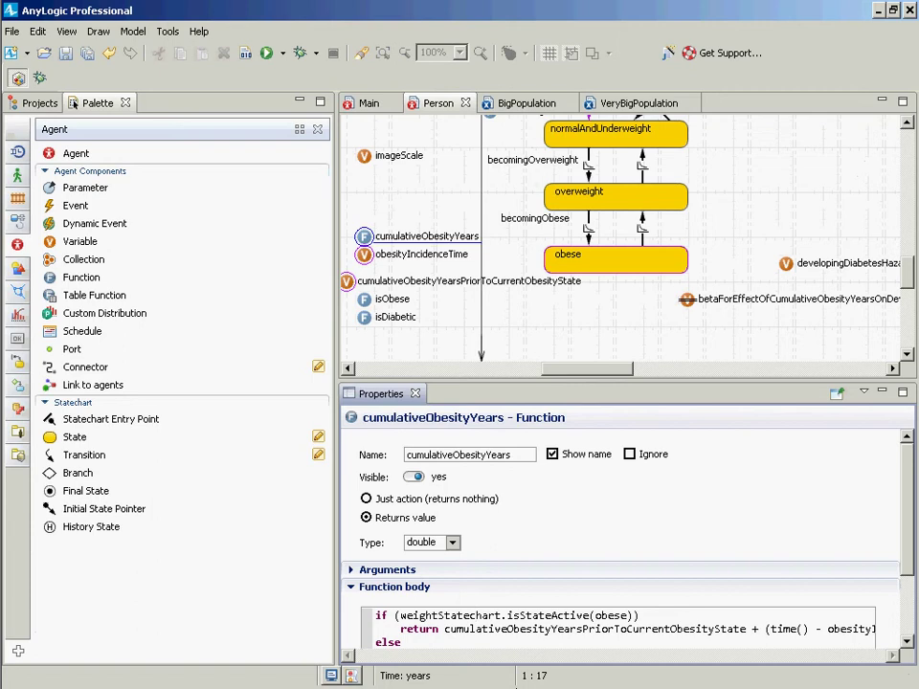
key("ctrl+Left")
key("ctrl+Left")
key("Right")
key("ctrl+shift+Right")
key("ctrl+shift+Right")
key("ctrl+shift+Right")
key("ctrl+shift+Right")
key("ctrl+shift+Right")
key("shift+Right")
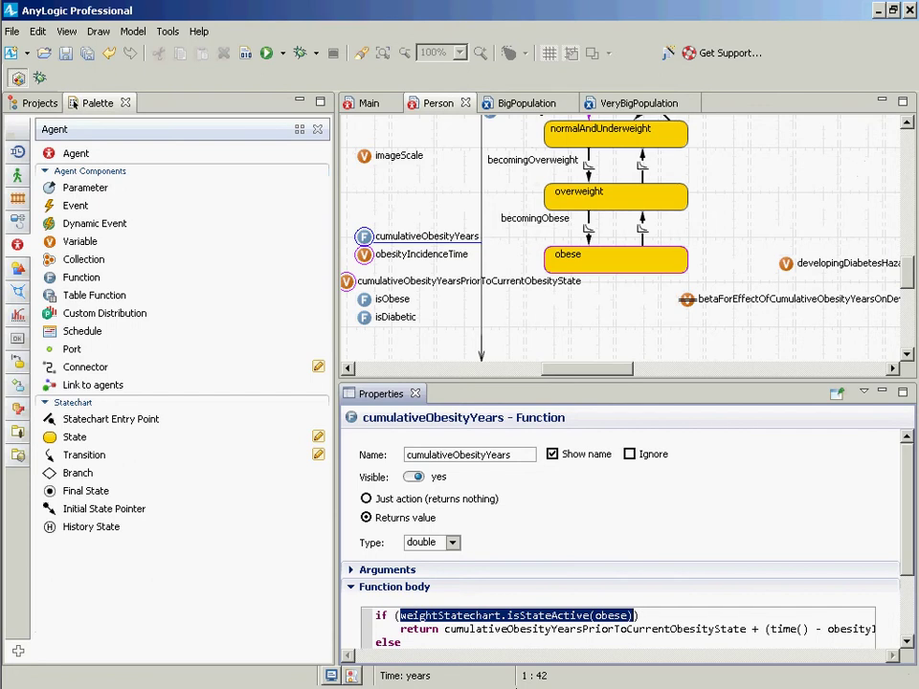
type("is")
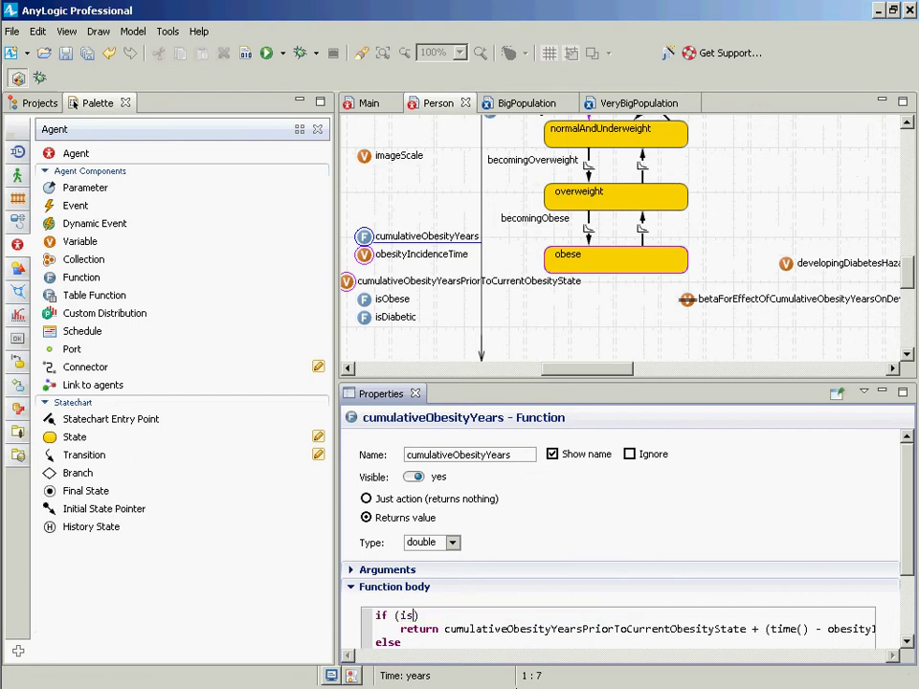
type("Obese()")
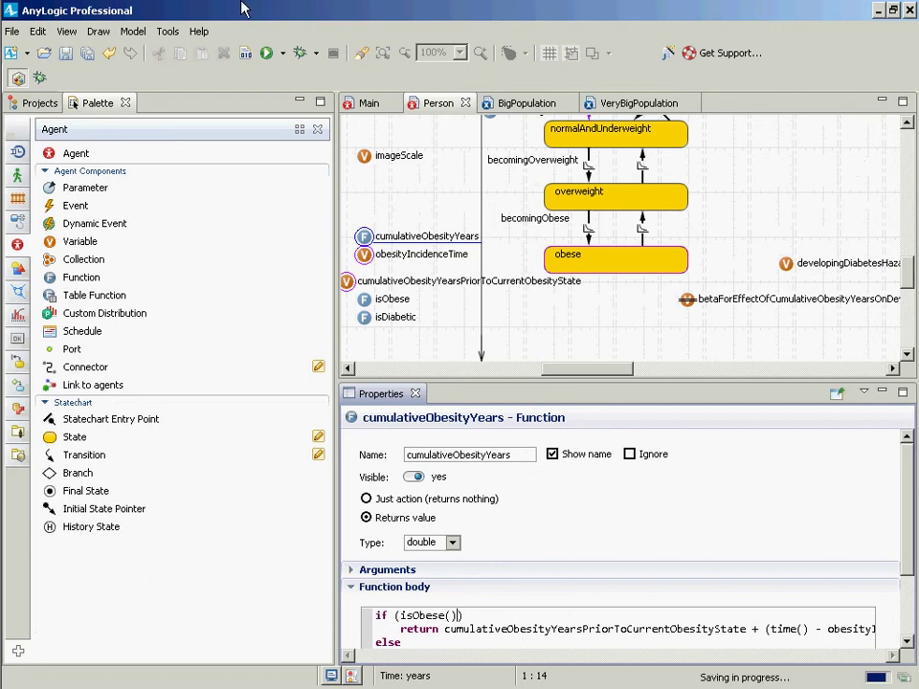
left_click(245, 54)
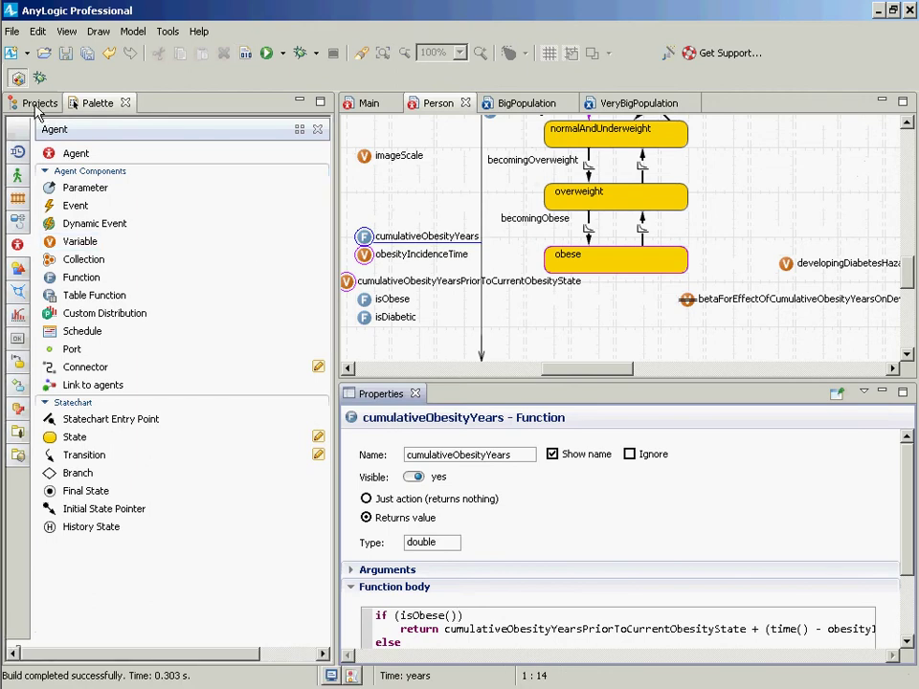
Run the Simulation experiment to check that the model works, and close the simulation window
left_click(44, 103)
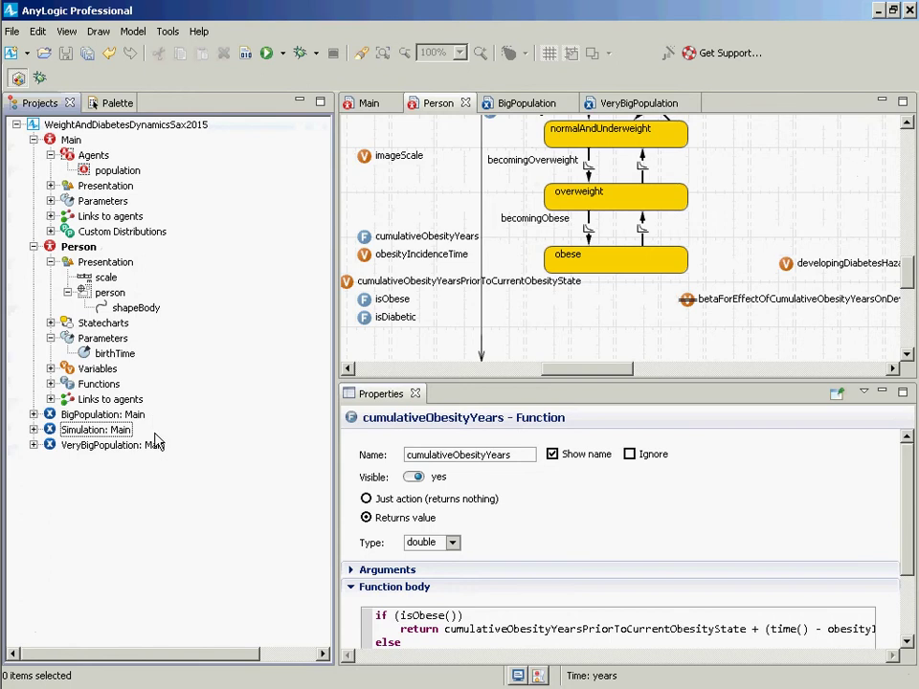
right_click(112, 429)
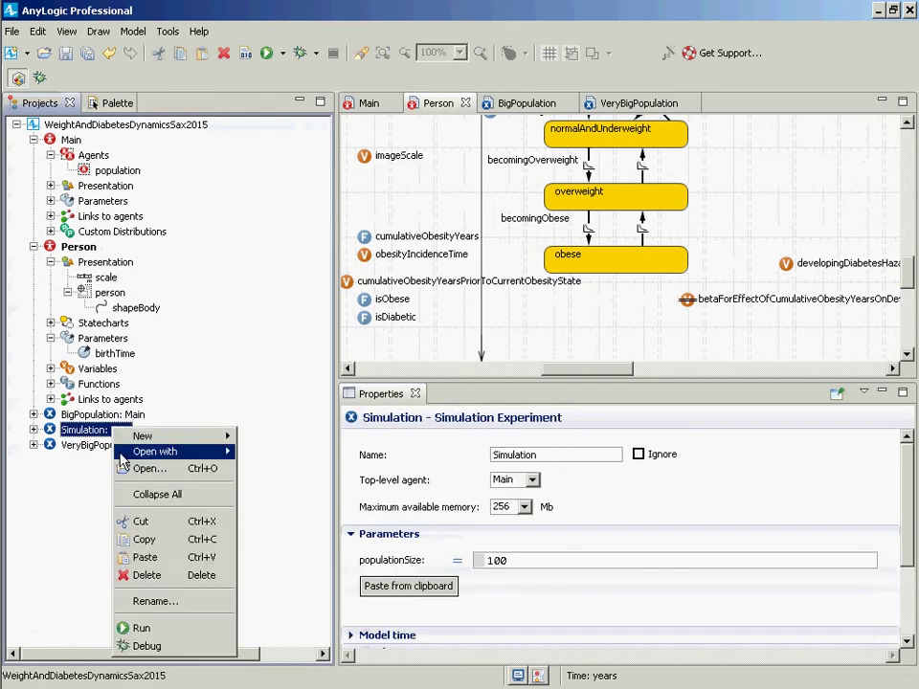
left_click(176, 627)
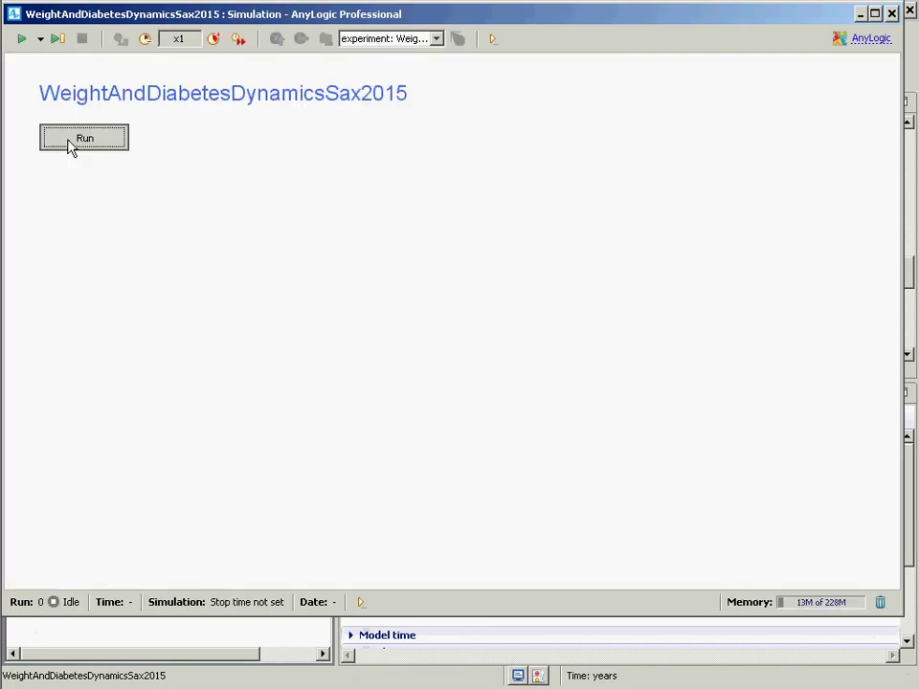
left_click(75, 139)
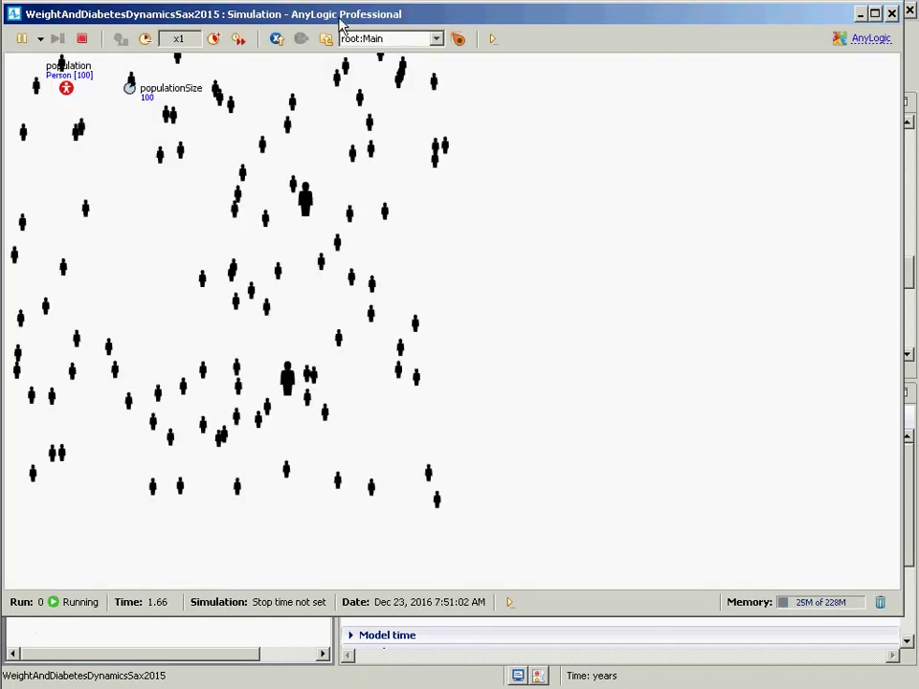
left_click(891, 13)
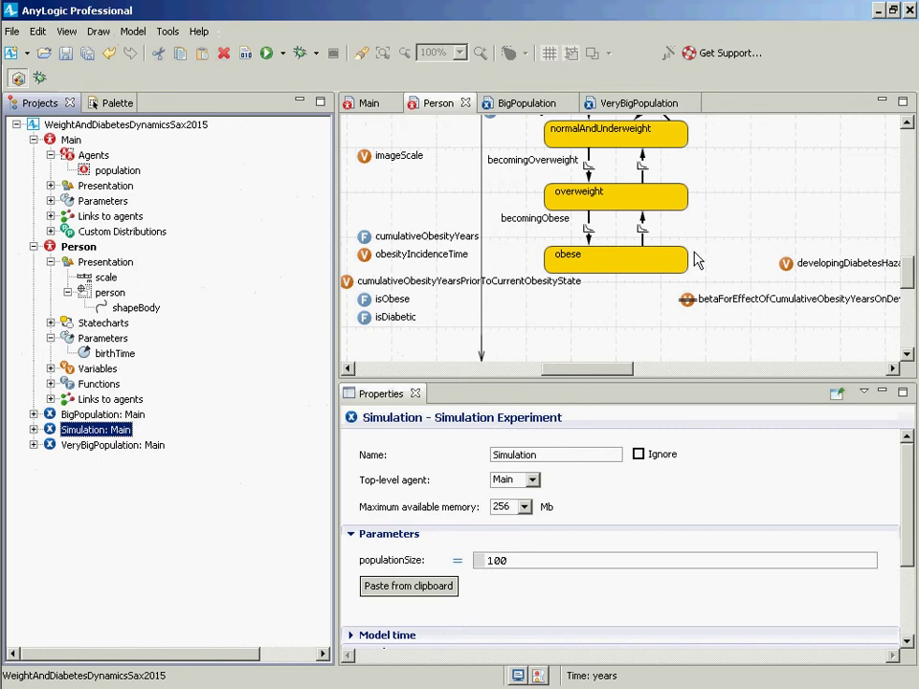
Open the Main agent type, enlarge the properties area and show the properties of the population of Person agents
left_click_drag(914, 268, 910, 258)
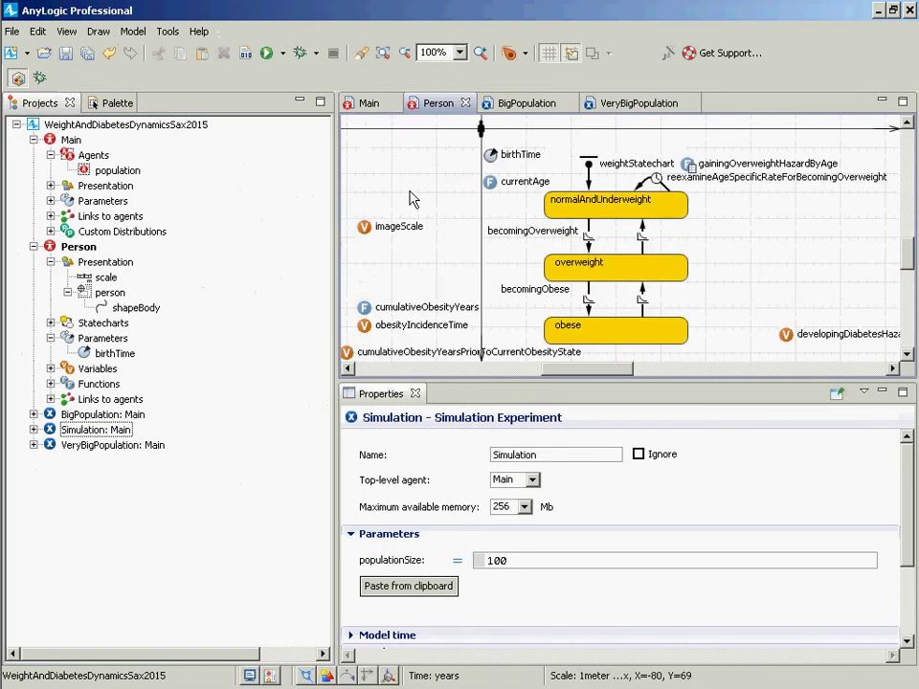
double_click(67, 142)
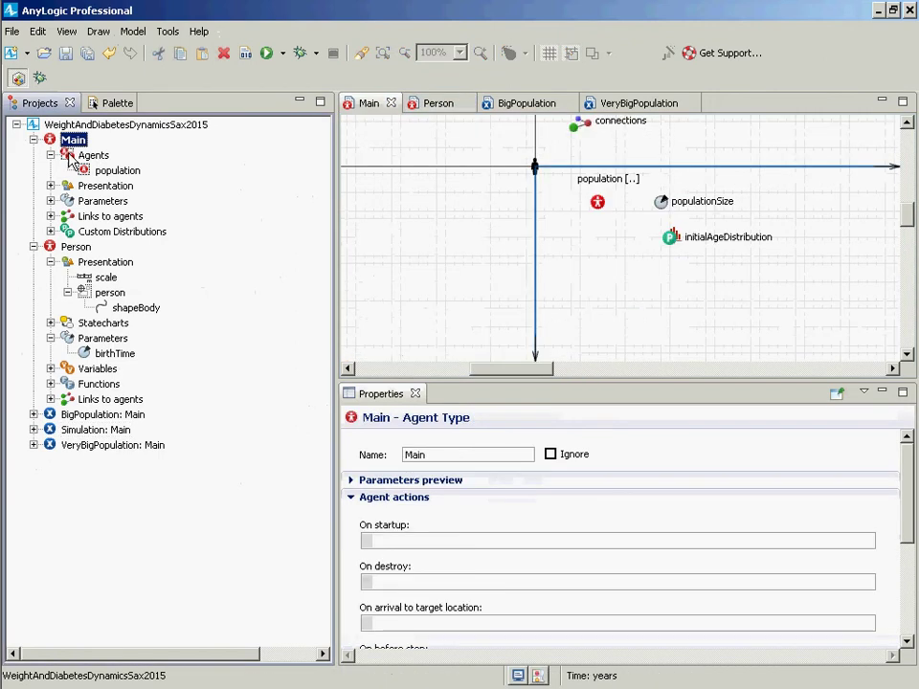
left_click(597, 205)
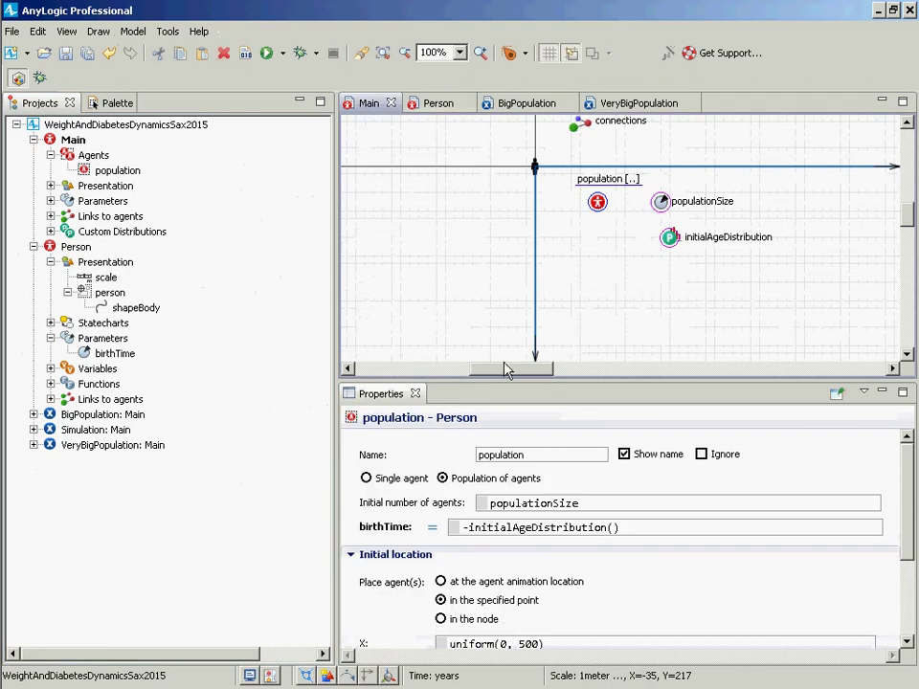
left_click_drag(507, 389, 508, 246)
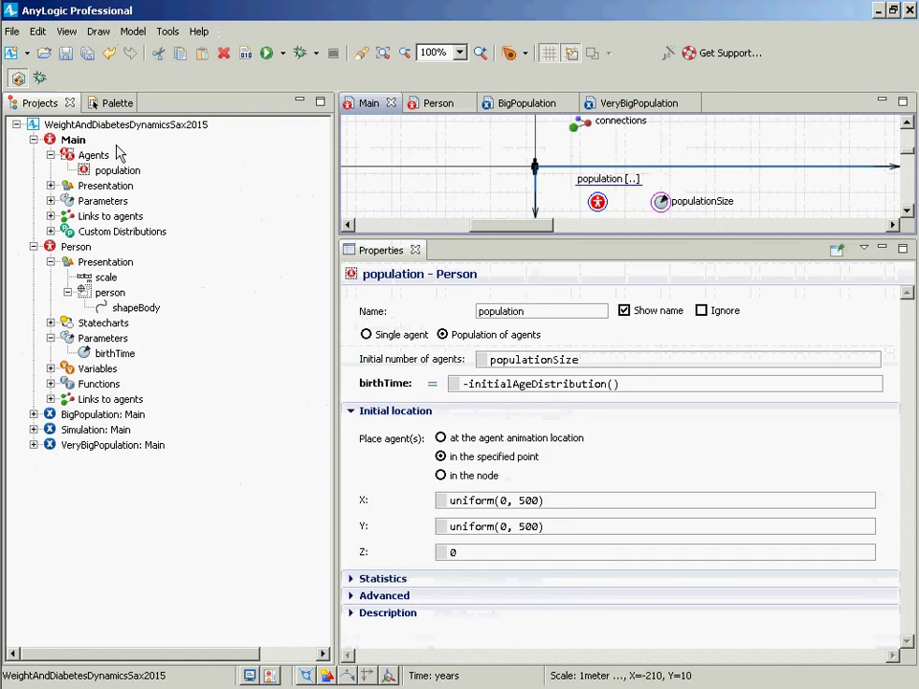
left_click(73, 140)
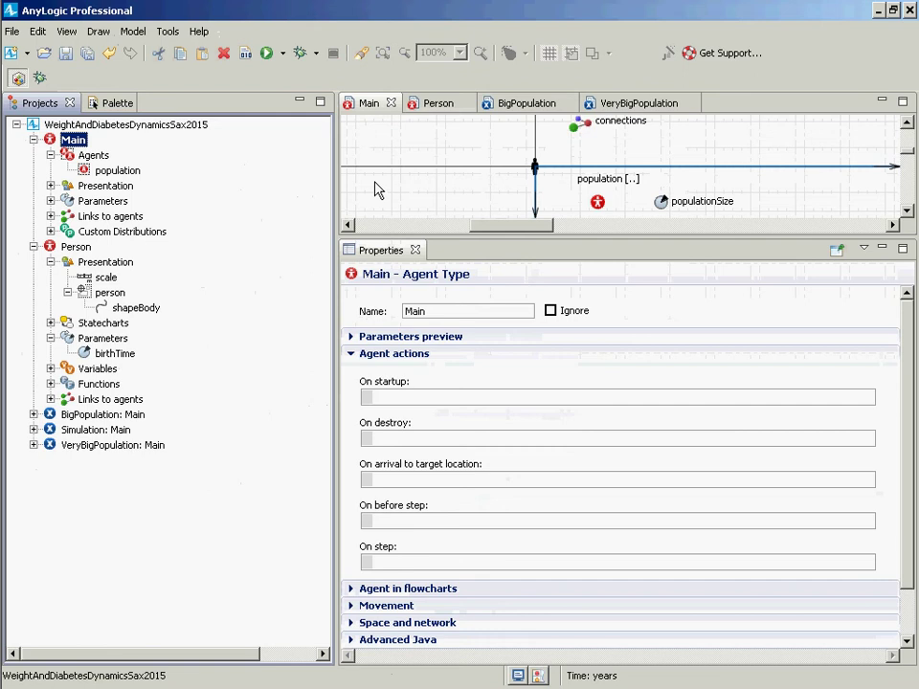
left_click(597, 200)
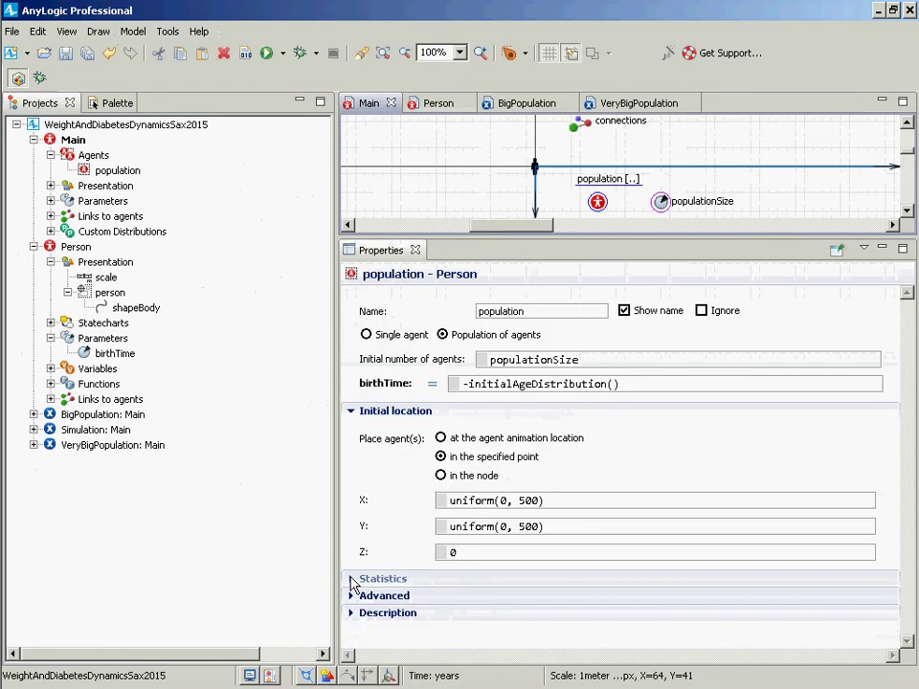
Add a Count statistic named prevalentDiabetesCaseCount to the population, with the condition item.isDiabetic()
left_click(352, 580)
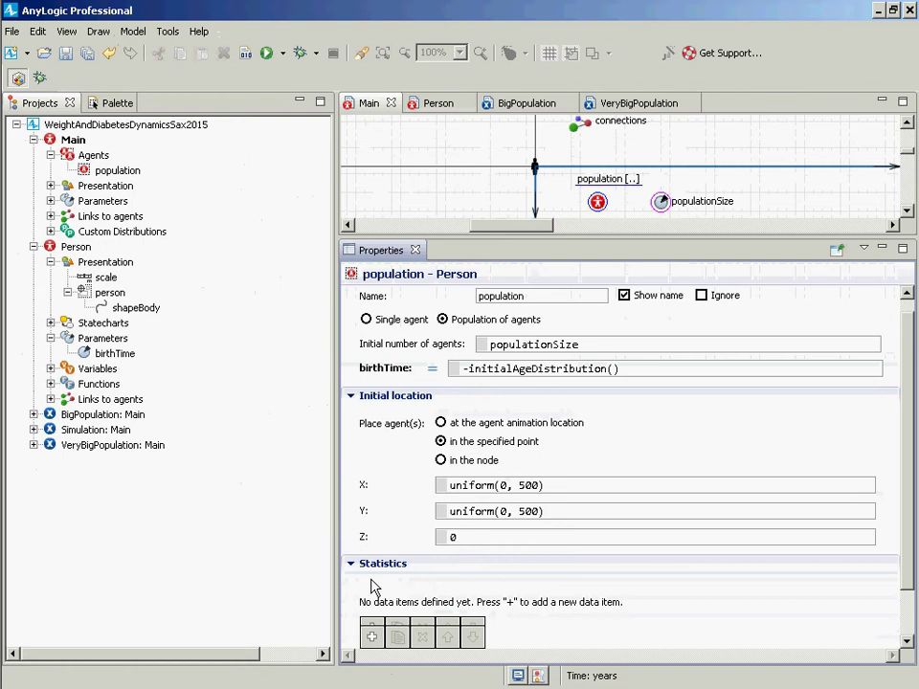
scroll(430, 586, "down", 2)
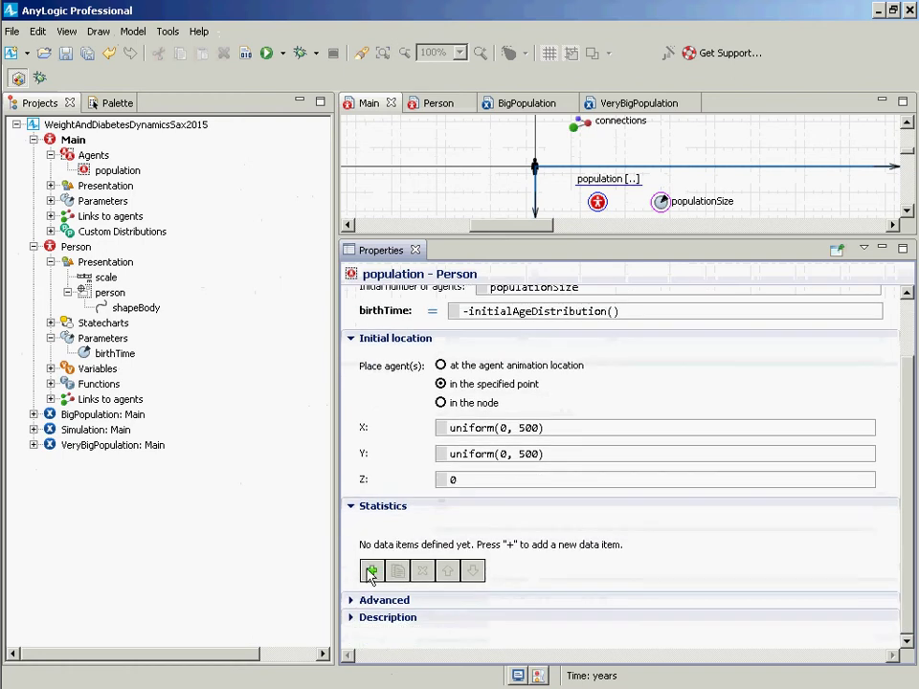
left_click(371, 571)
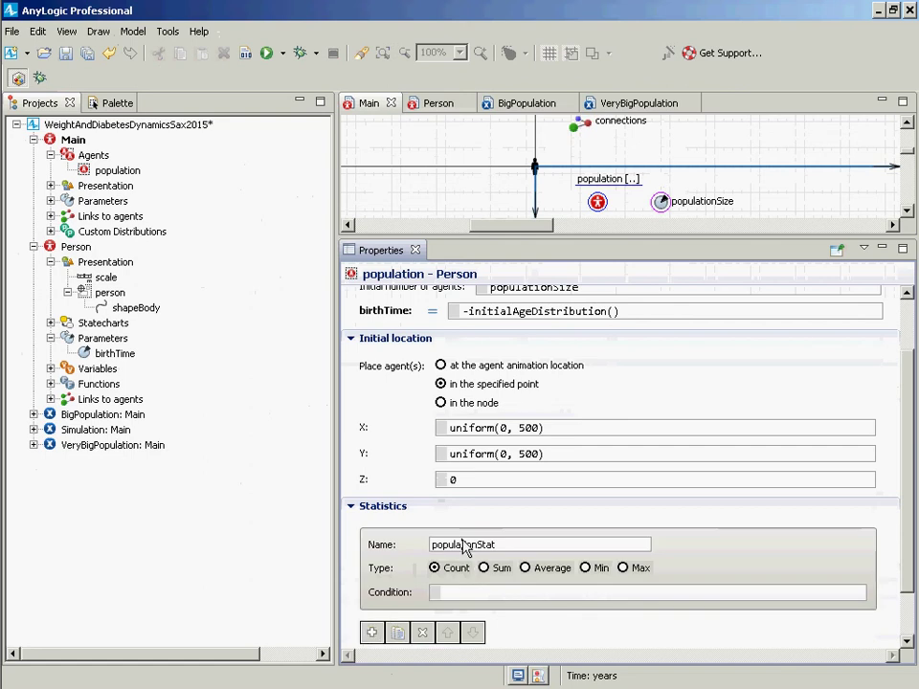
double_click(463, 545)
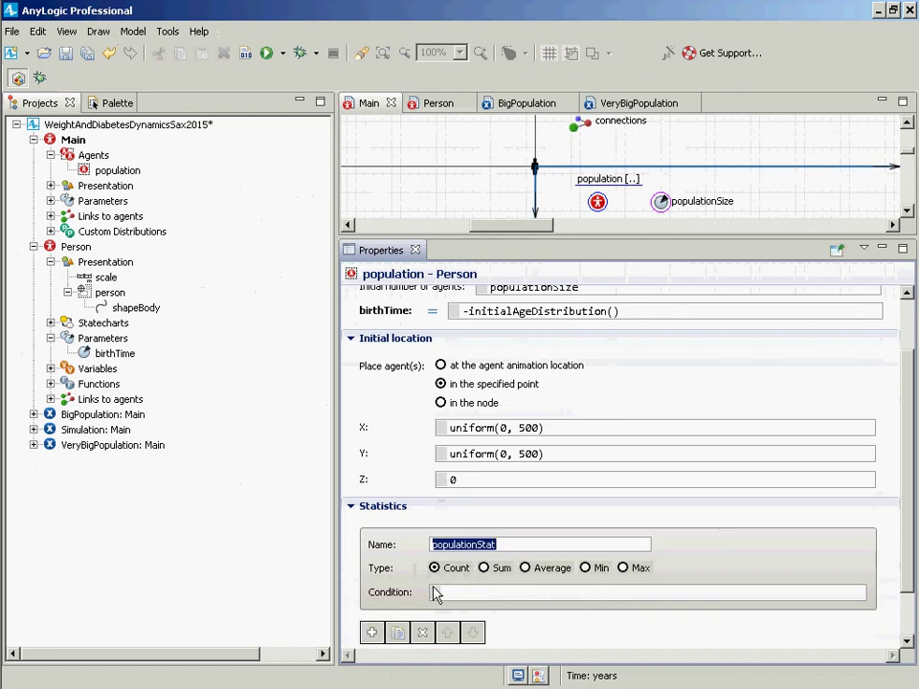
type("preval")
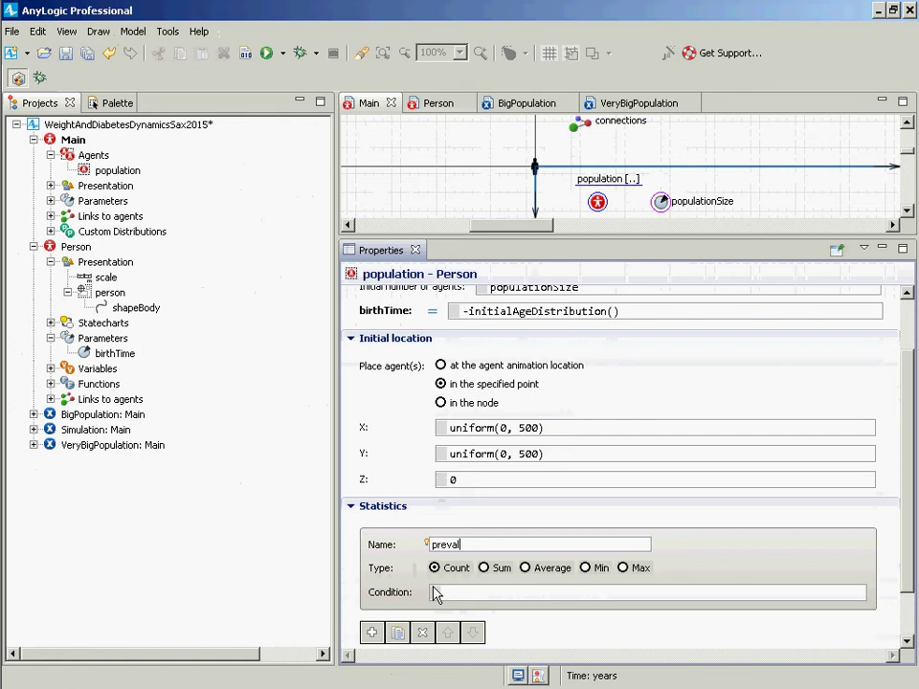
type("entDiabetesCaseCount")
left_click(432, 593)
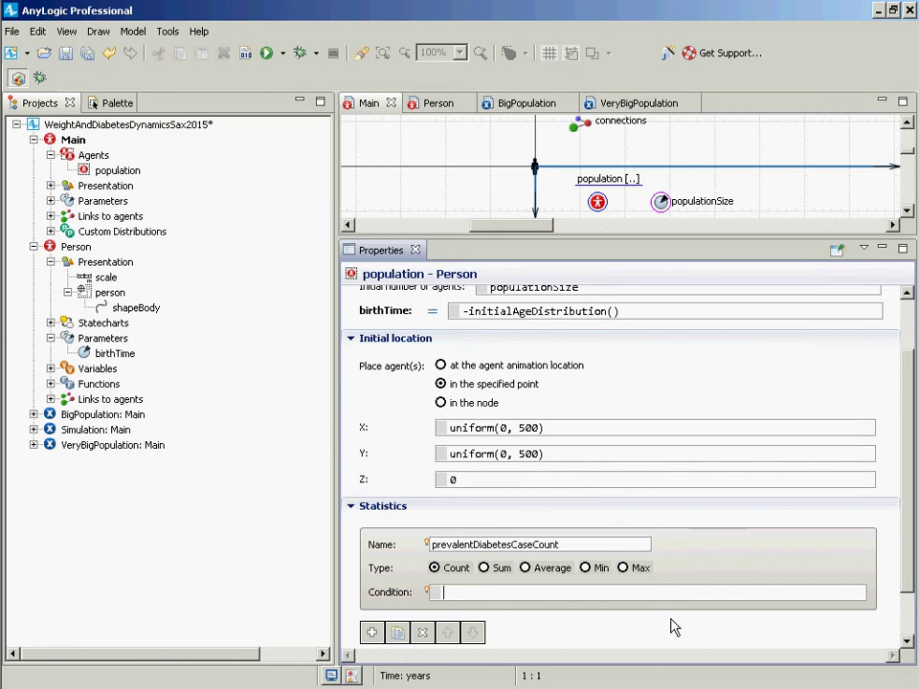
type("item.isDiabetic()")
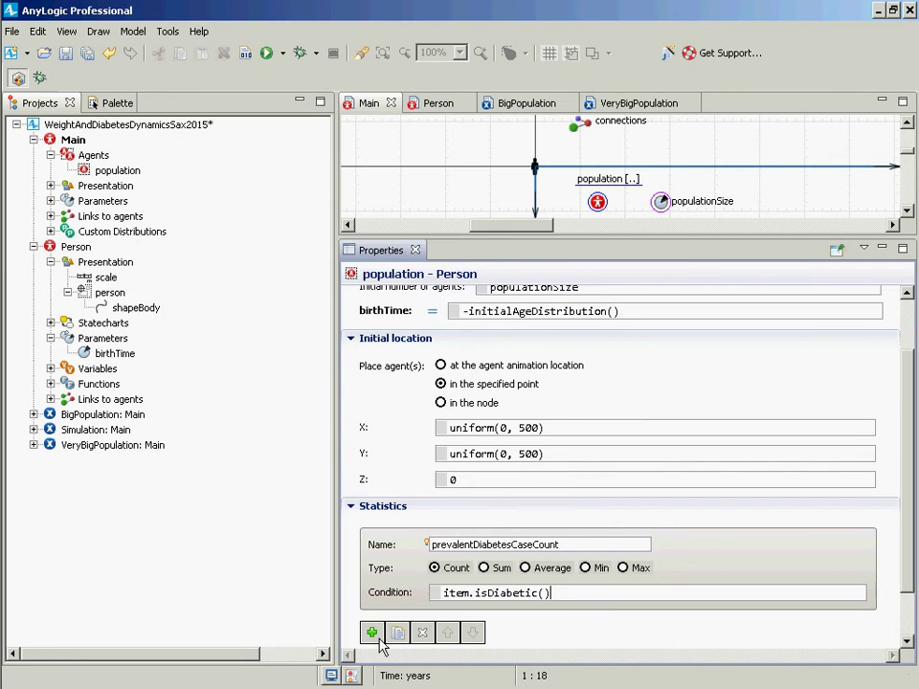
Add a second Count statistic named prevalentObeseCaseCount to the population, with the condition item.isObese()
left_click(372, 632)
left_click_drag(490, 564, 429, 568)
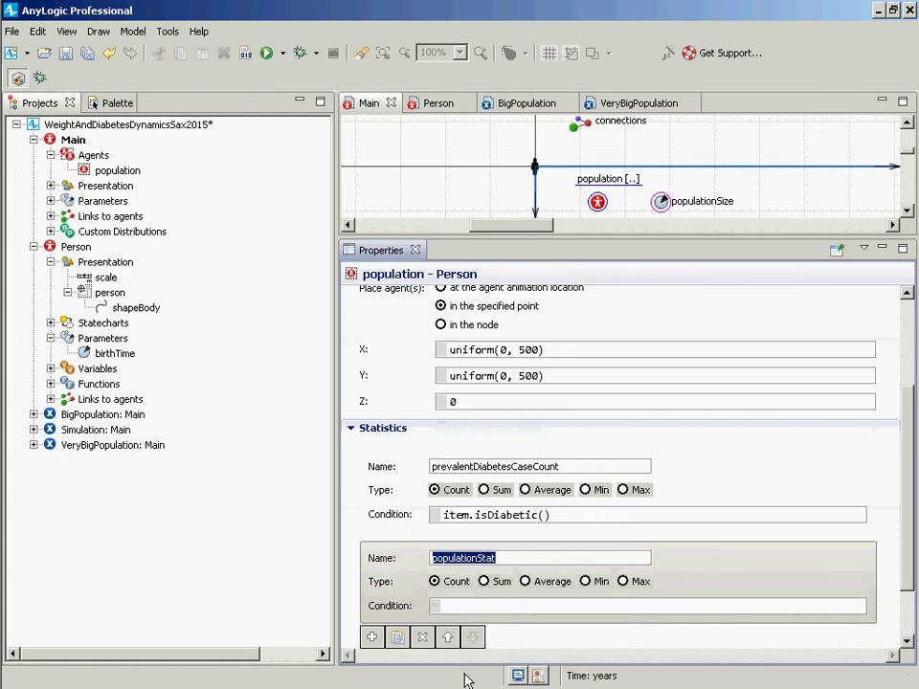
type("pare")
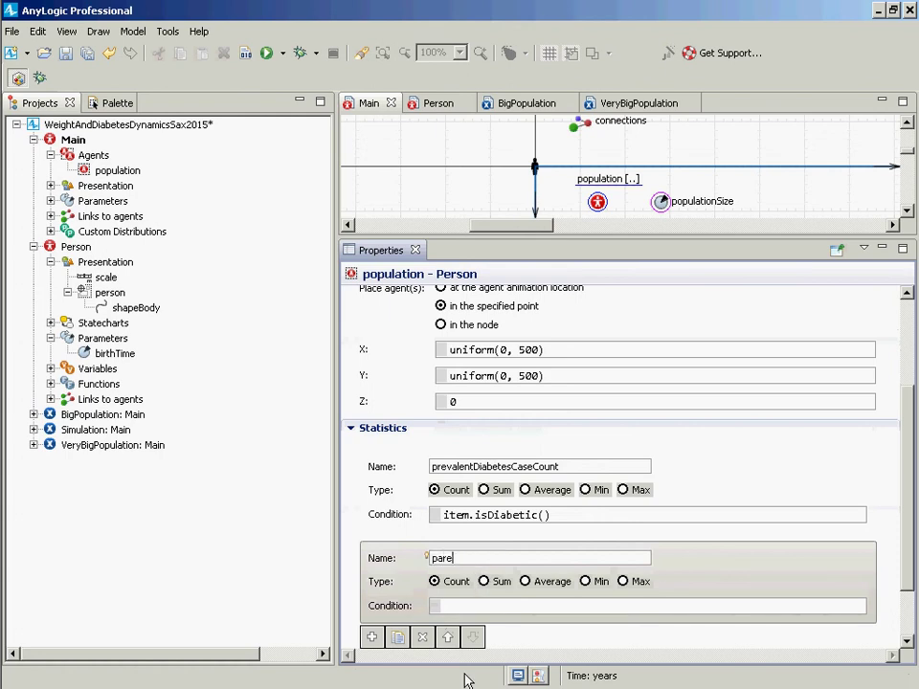
key("BackSpace")
key("BackSpace")
key("BackSpace")
type("revalentObeseCase")
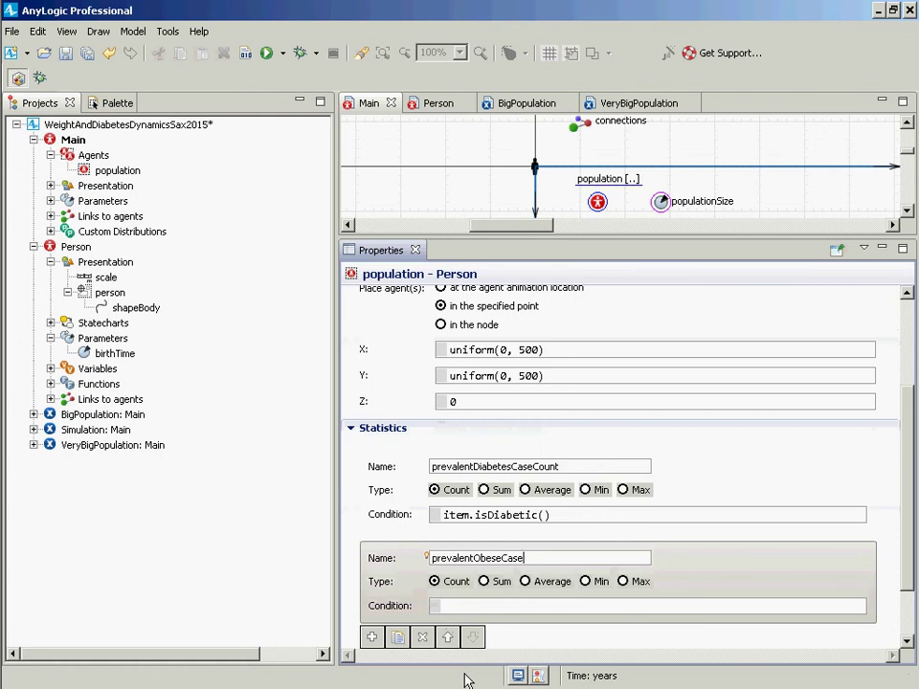
type("Count")
left_click(451, 609)
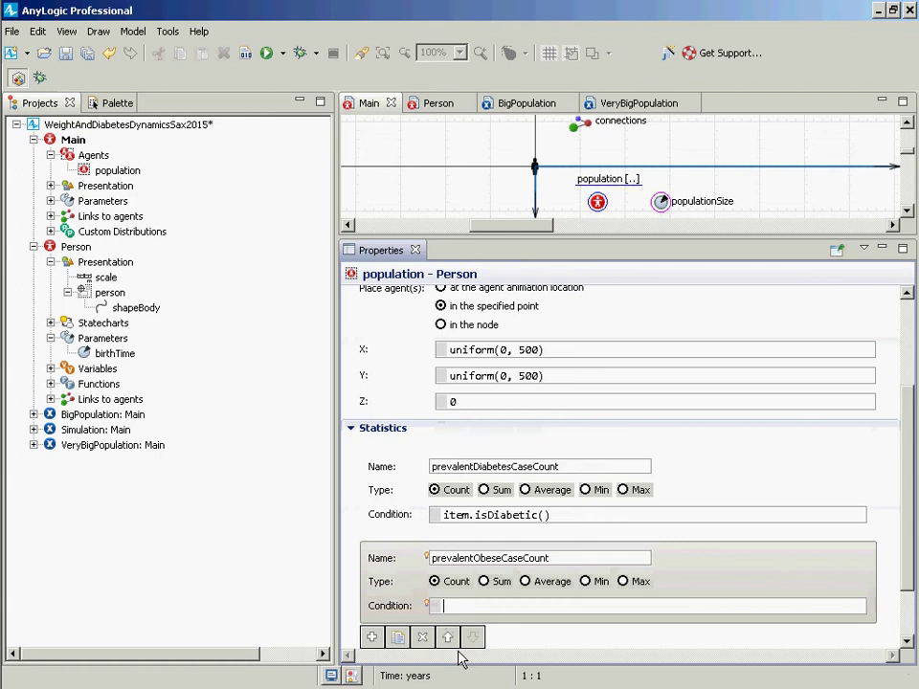
type("item.isObese()")
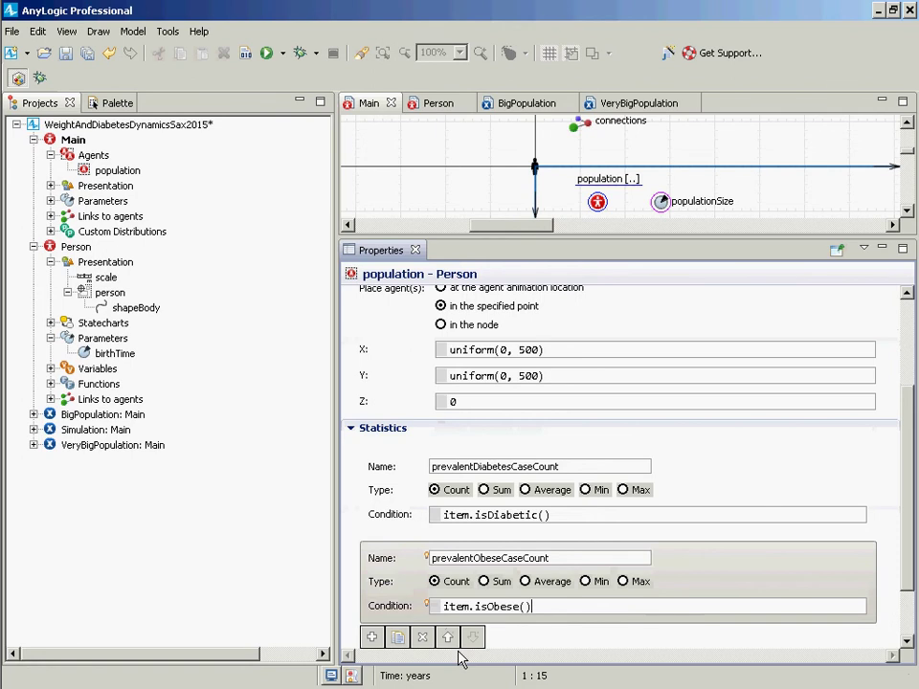
Add a third statistic to the population, set its type to Average and name it meanYearsObese
left_click(372, 636)
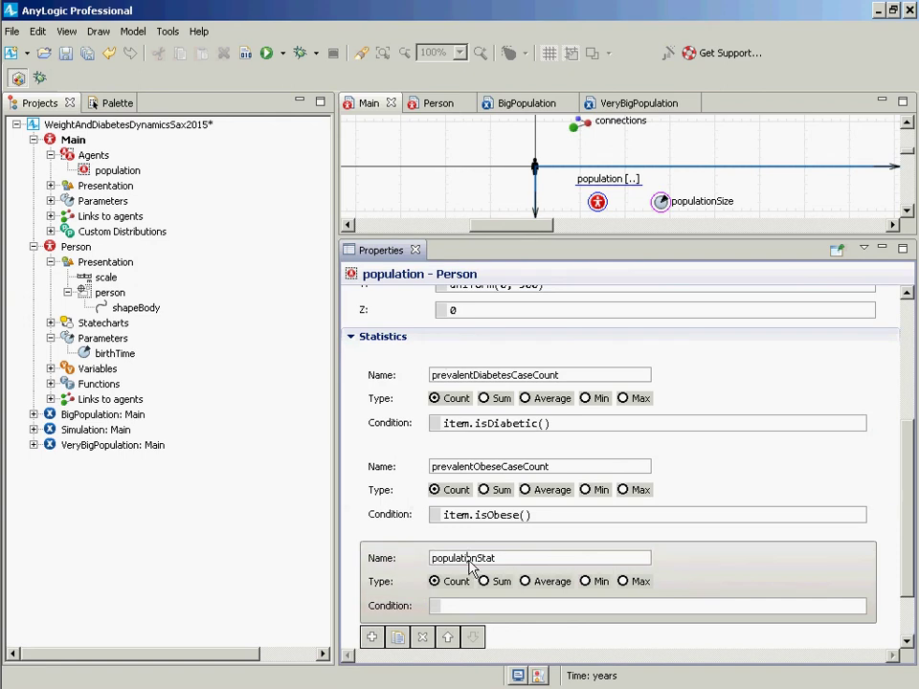
double_click(486, 557)
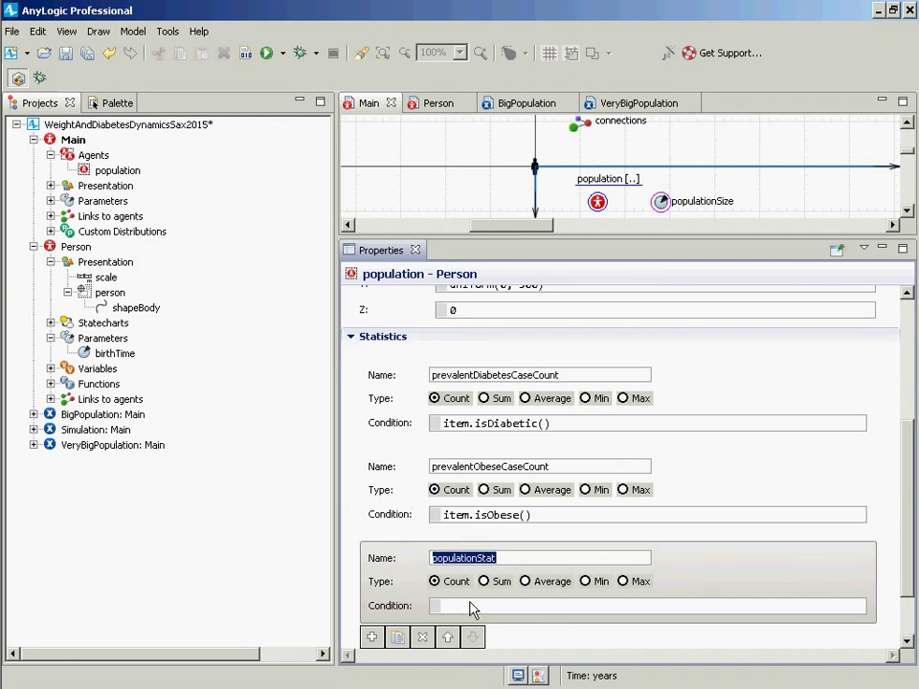
left_click(543, 584)
double_click(432, 560)
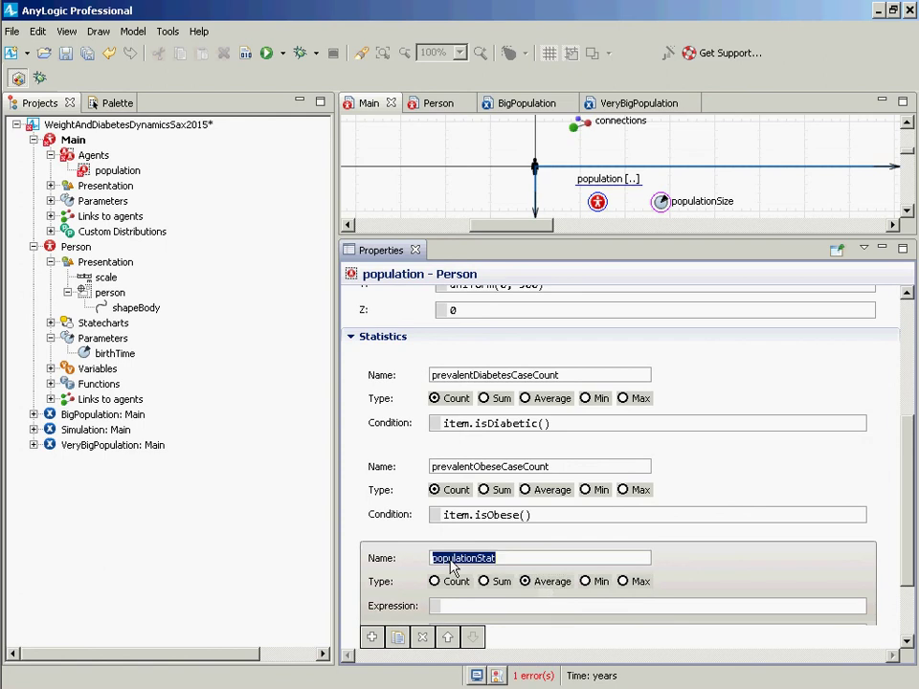
left_click(450, 560)
double_click(451, 560)
type("meanYearsObese")
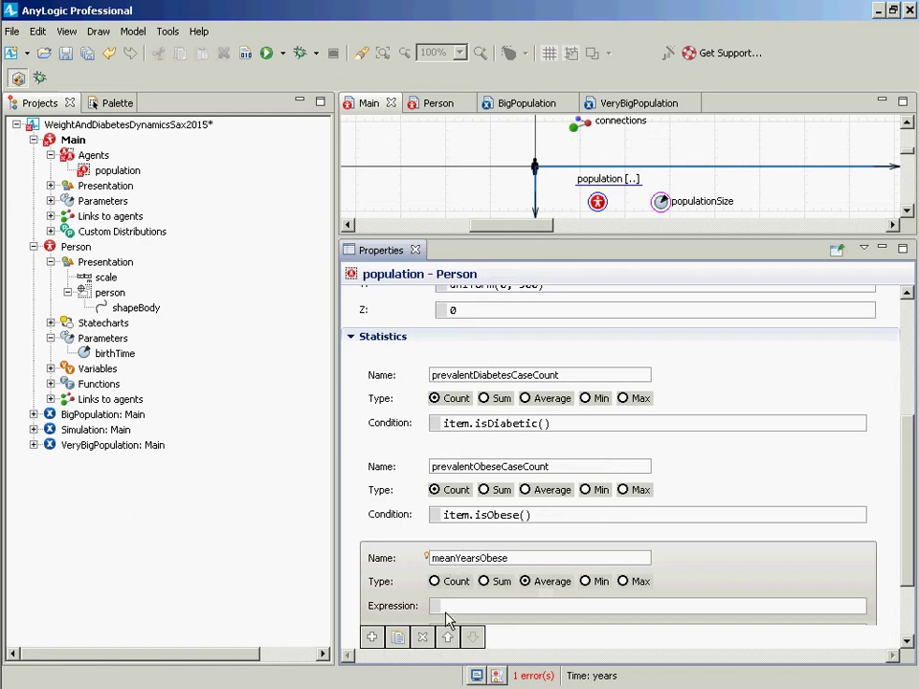
Set the meanYearsObese expression to item.cumulativeObesityYears(), then save and build the model
left_click(446, 610)
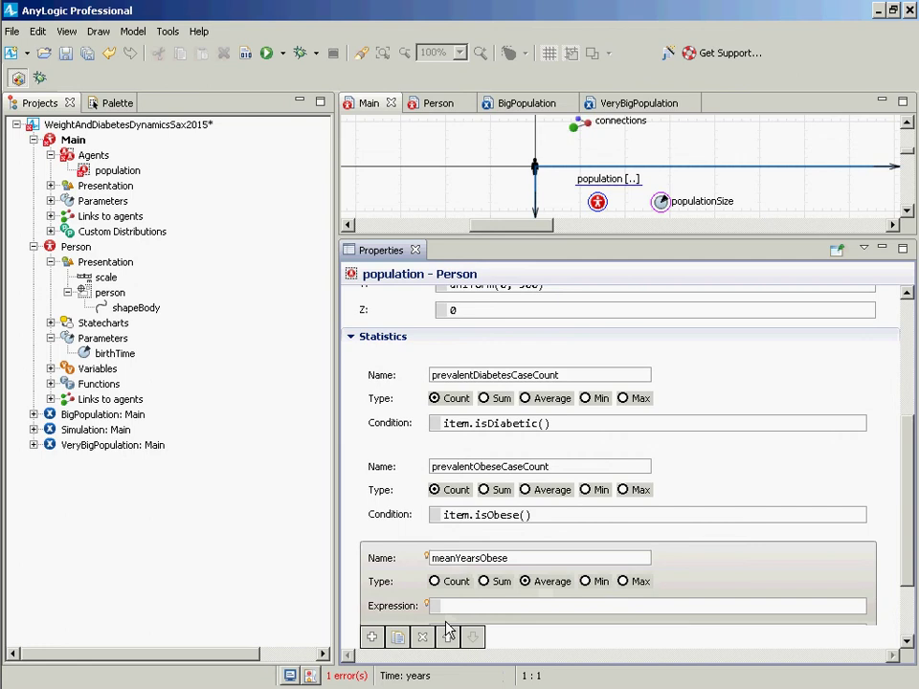
type("item.cu")
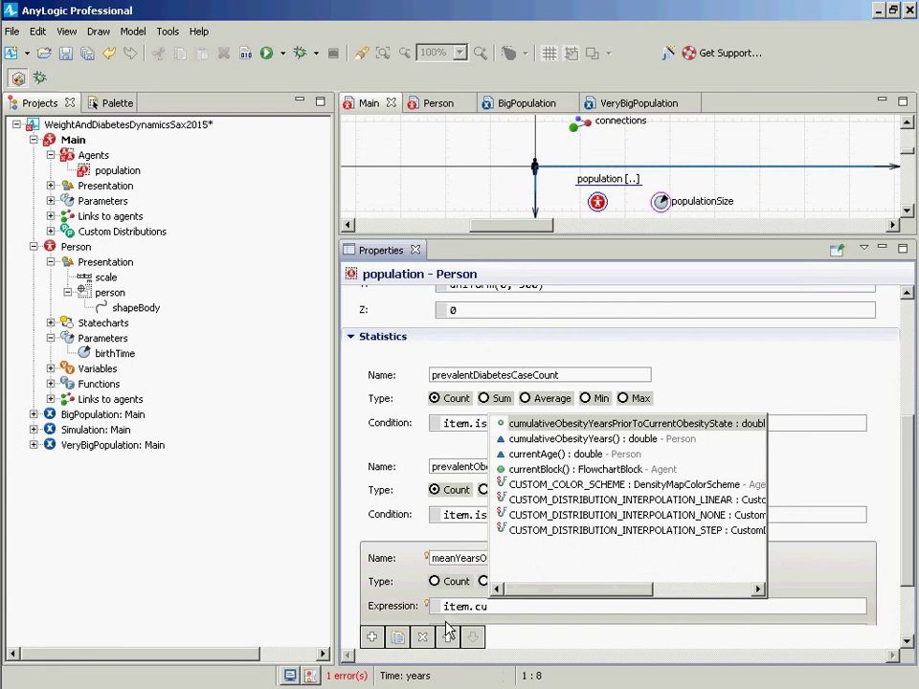
key("Up")
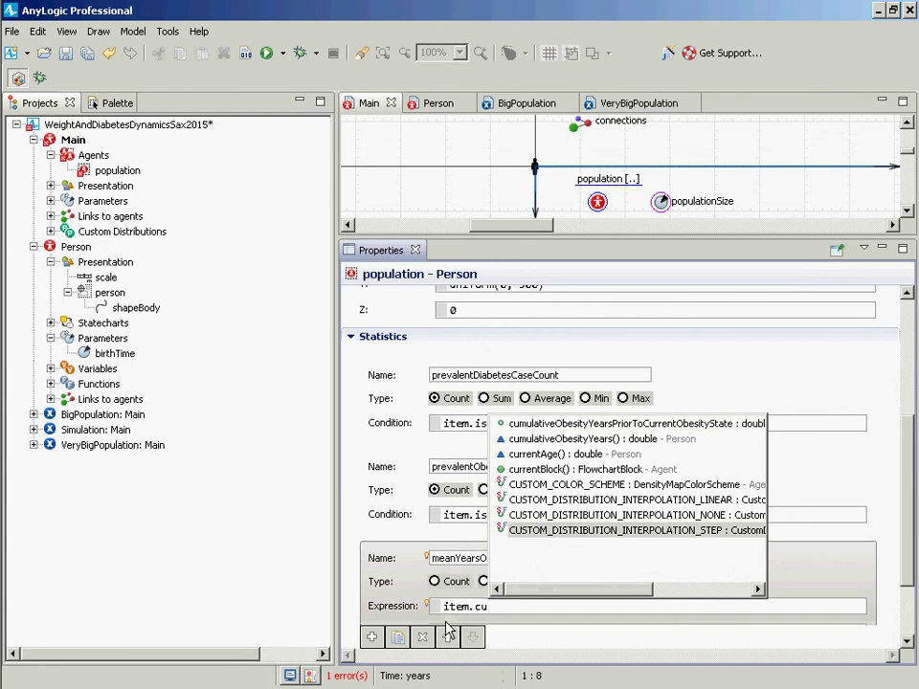
double_click(580, 443)
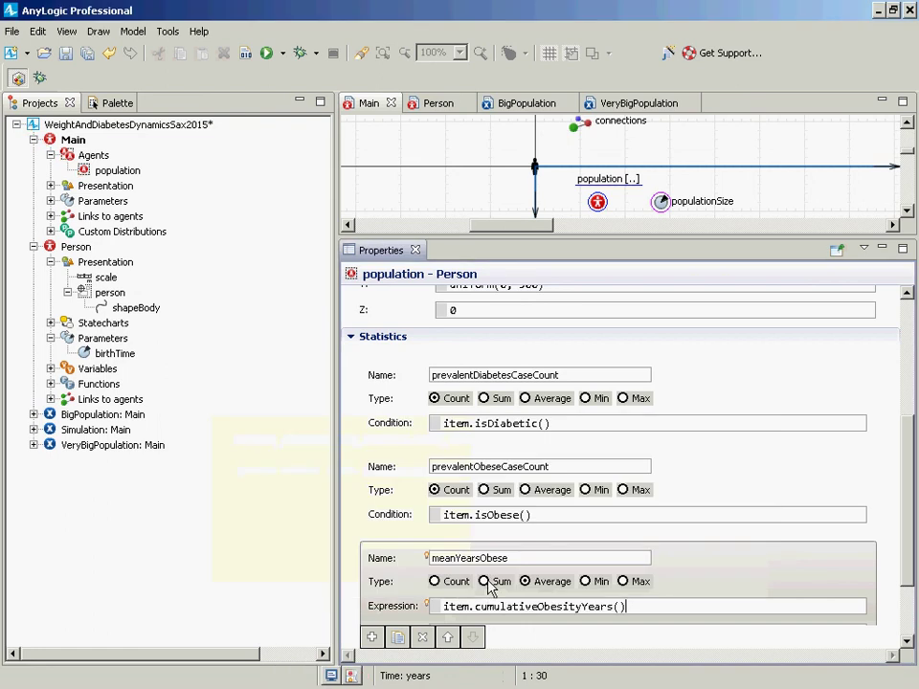
key("ctrl+s")
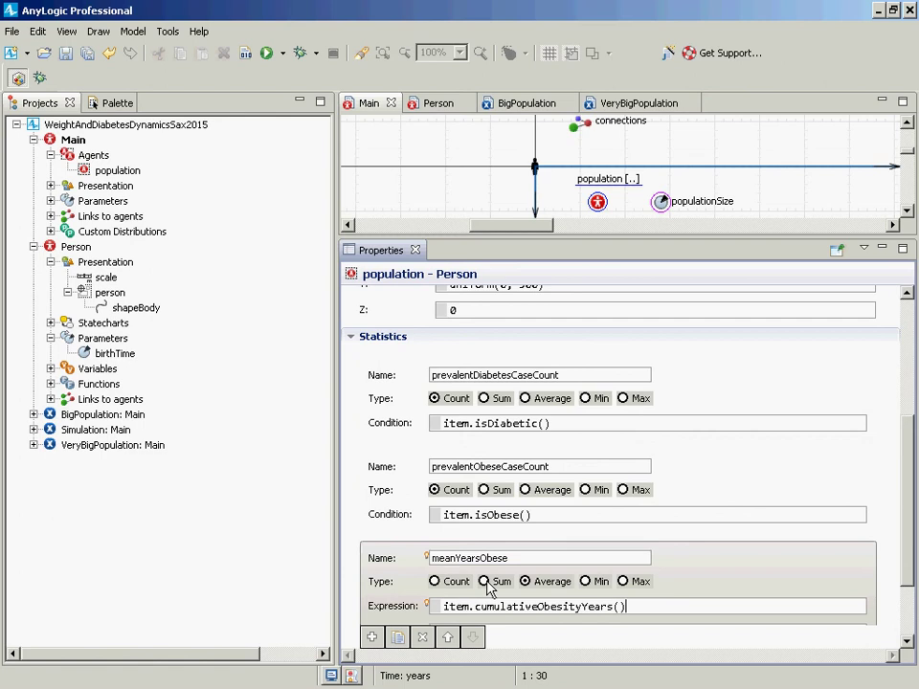
left_click(247, 56)
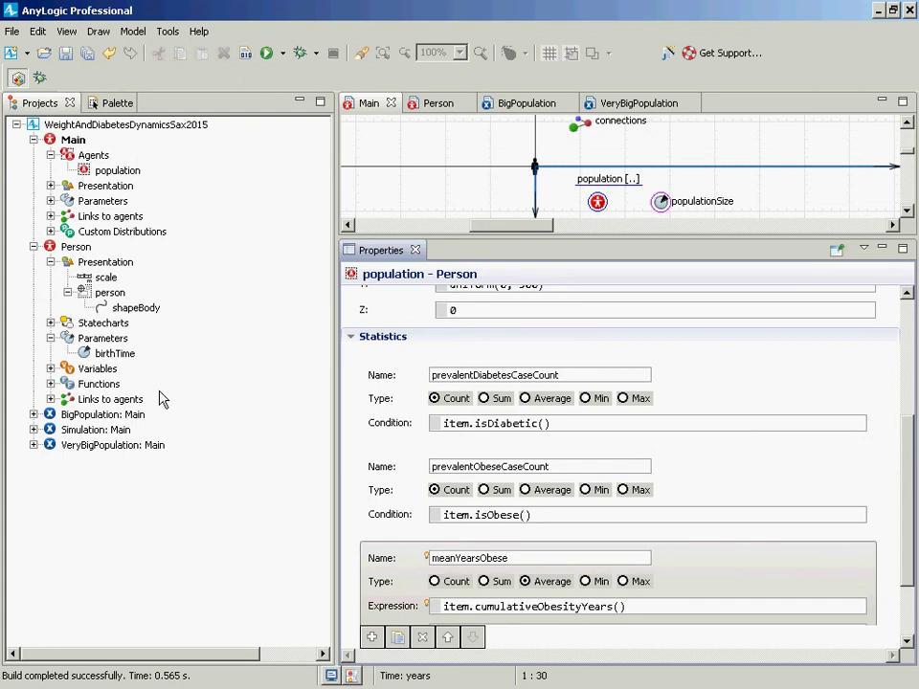
Run the Simulation experiment and bring the population element of Main fully into view
right_click(83, 429)
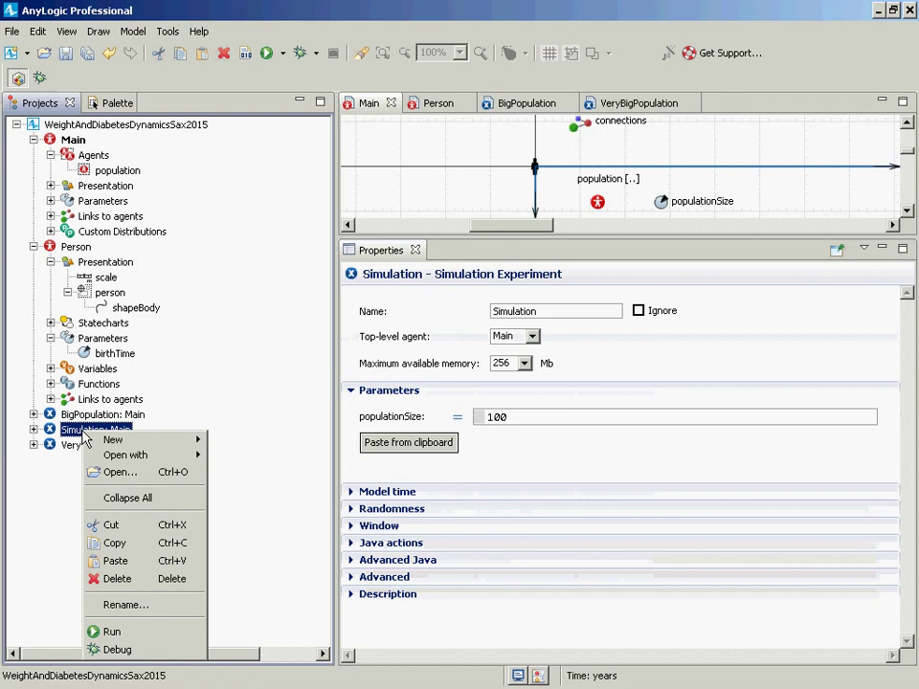
left_click(153, 639)
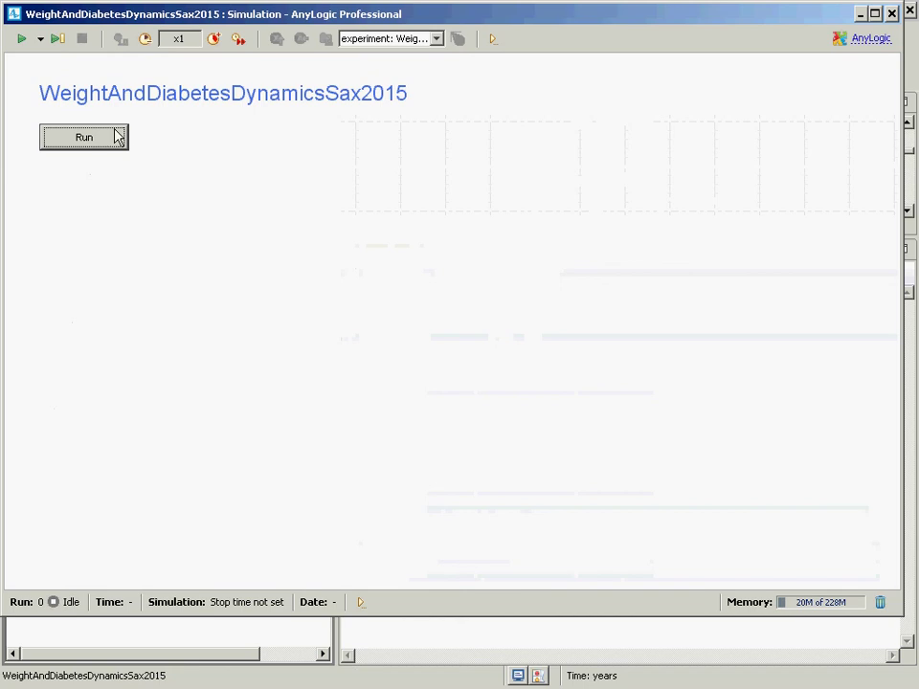
left_click(86, 137)
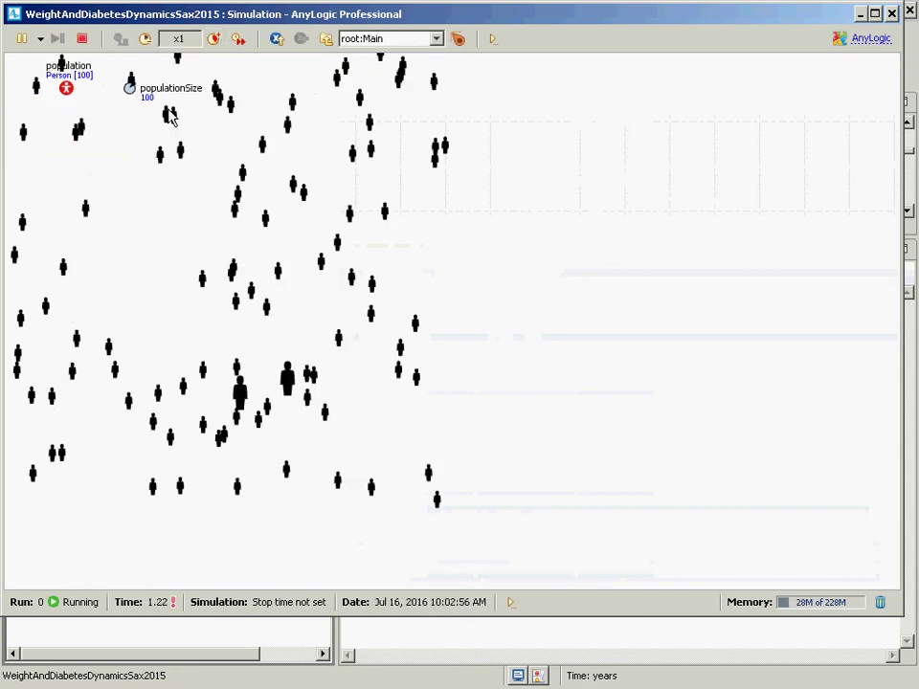
left_click_drag(170, 114, 289, 234)
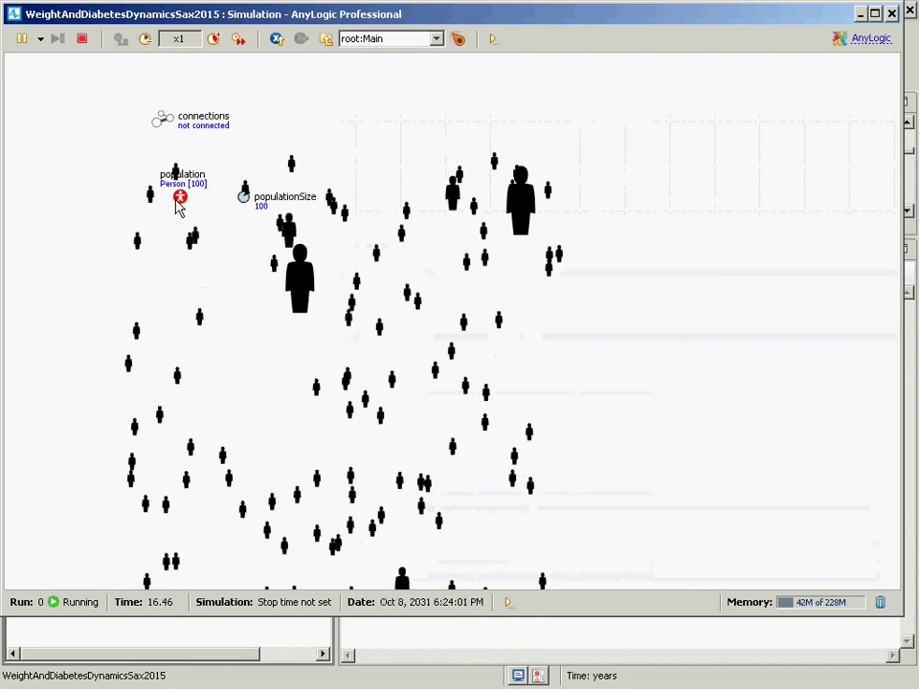
Inspect the population's three statistics in an enlarged inspection window during the run, then close it and the simulation
left_click(180, 199)
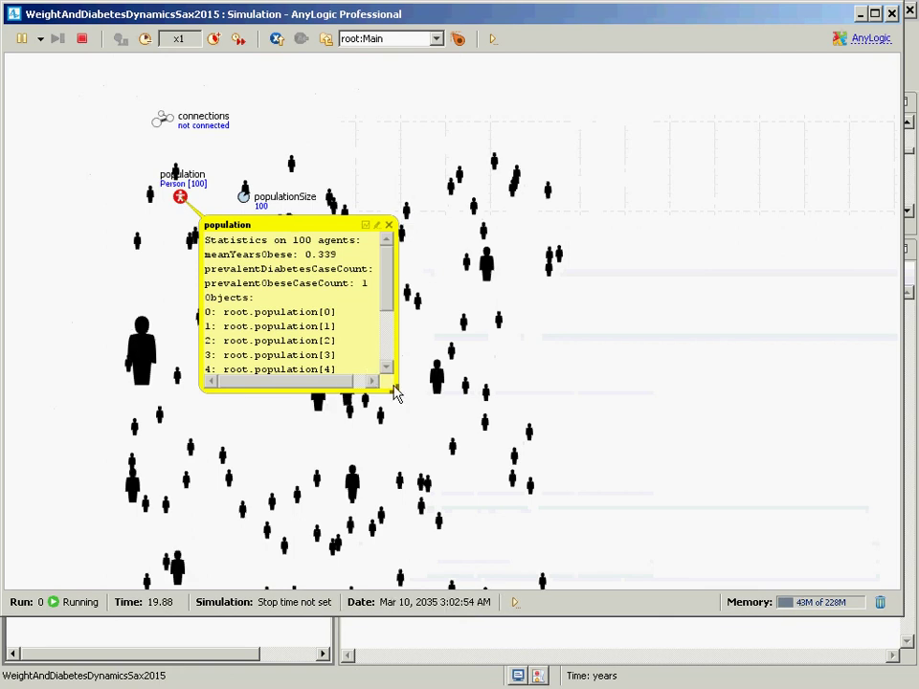
left_click_drag(396, 391, 603, 419)
left_click_drag(709, 457, 724, 465)
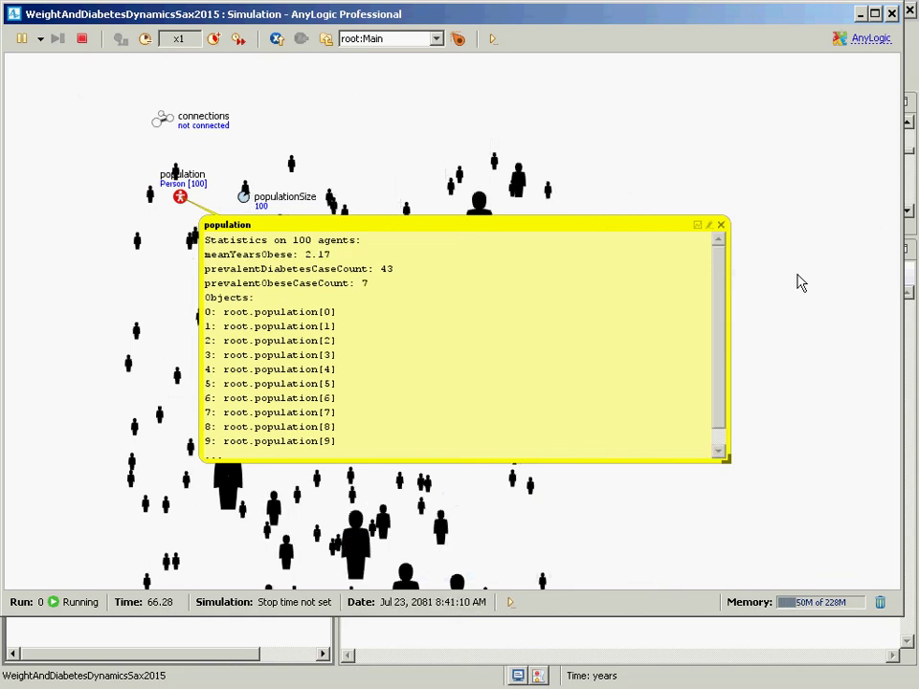
left_click(721, 226)
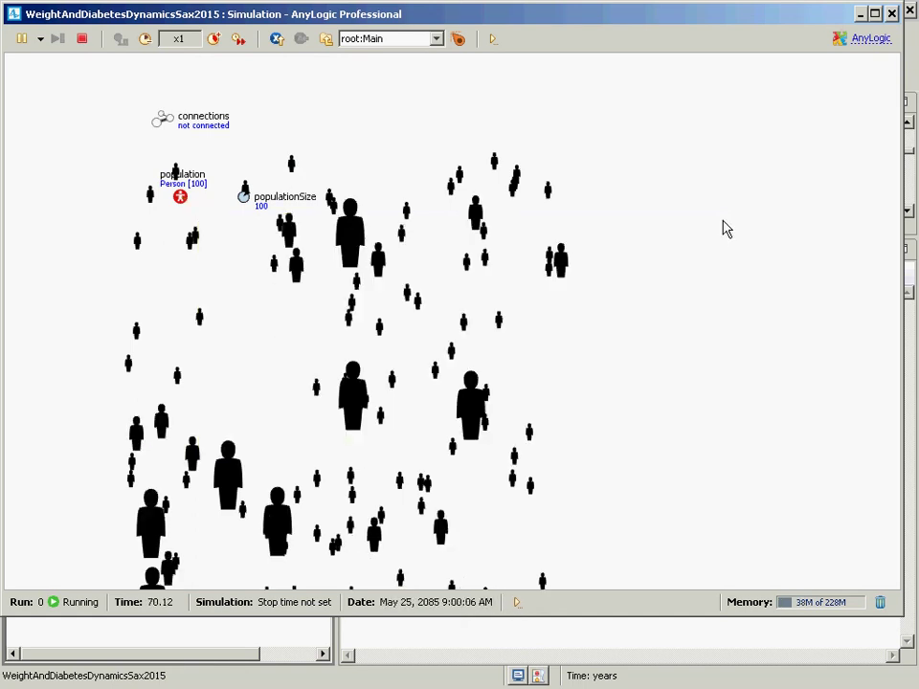
left_click(891, 13)
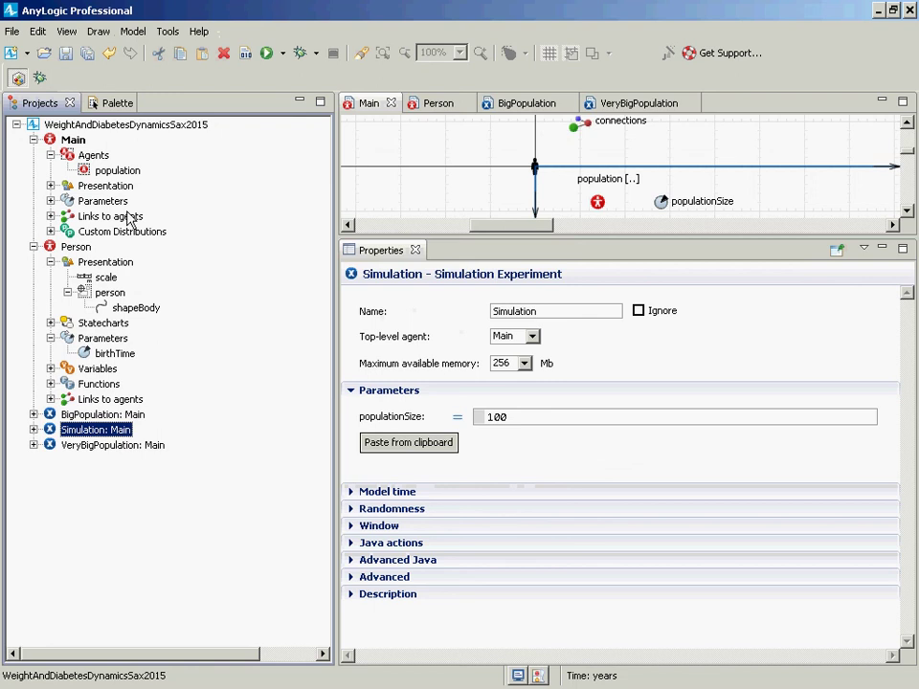
Place a Time Plot from the Analysis elements on Main's canvas, beside the scale and above the horizontal axis
left_click(65, 141)
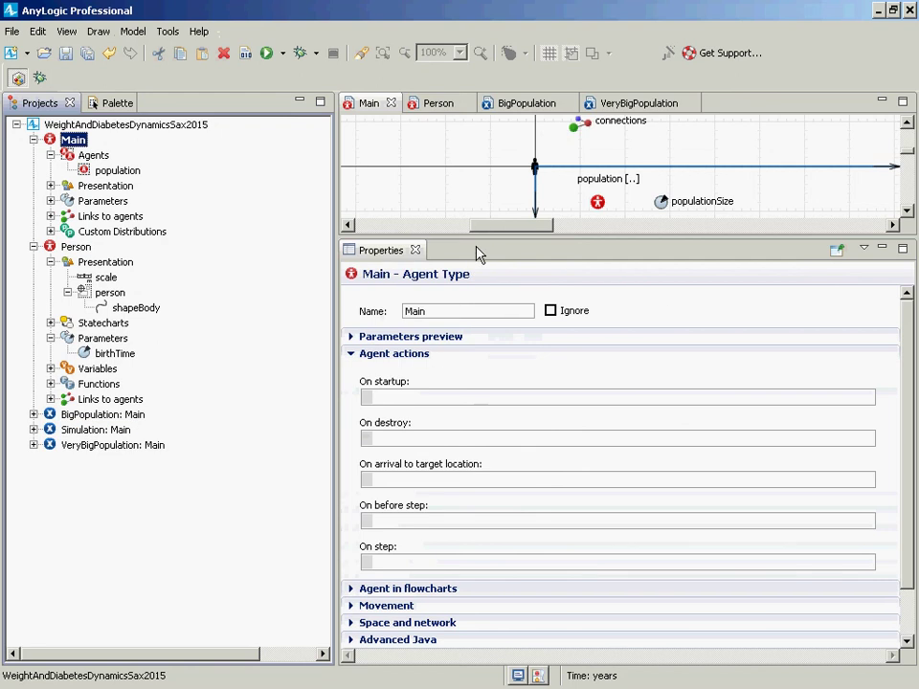
left_click_drag(477, 240, 500, 486)
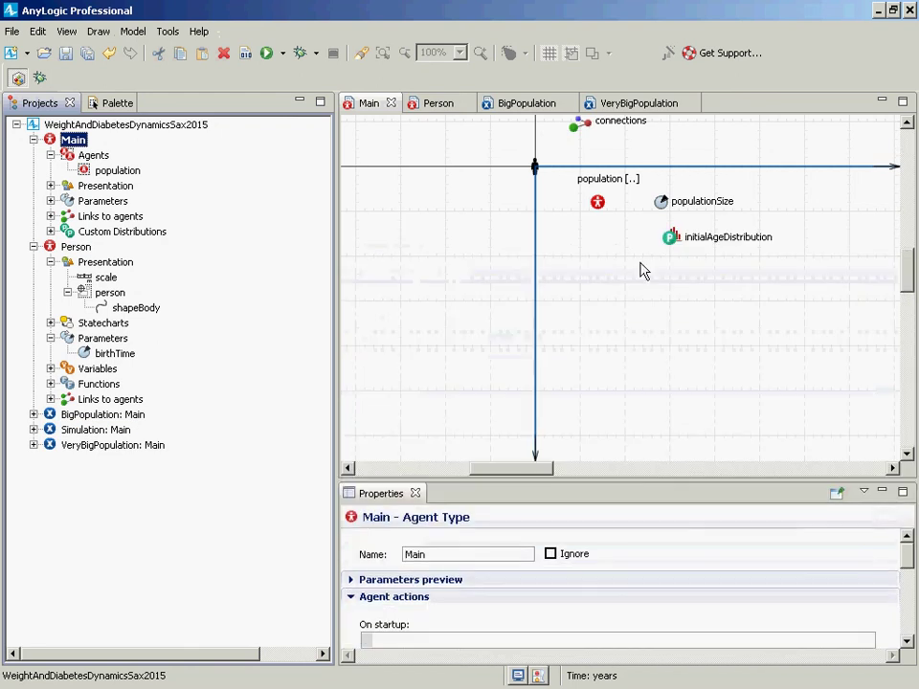
left_click(100, 108)
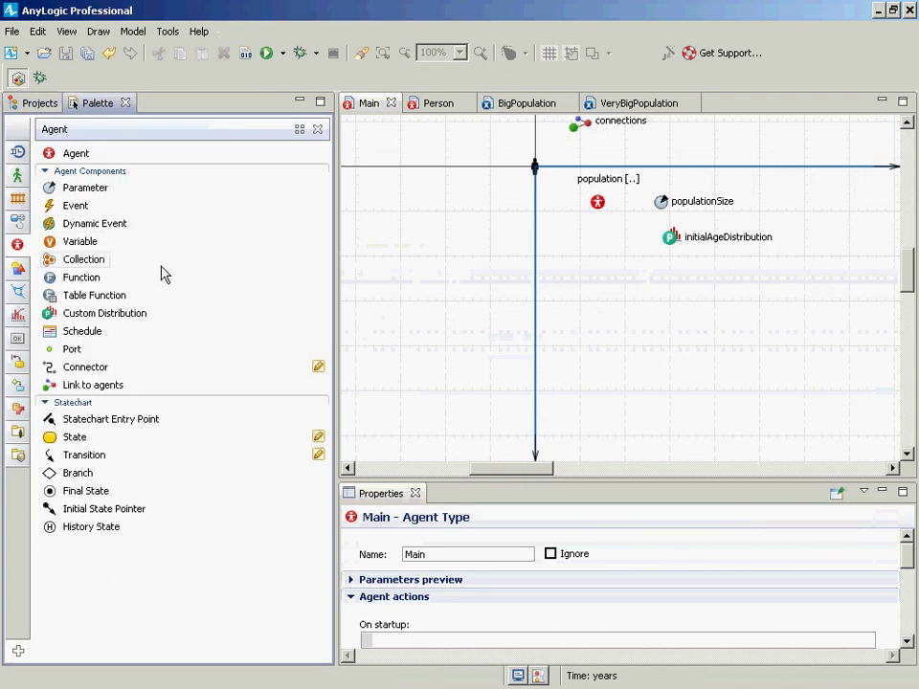
mouse_move(17, 315)
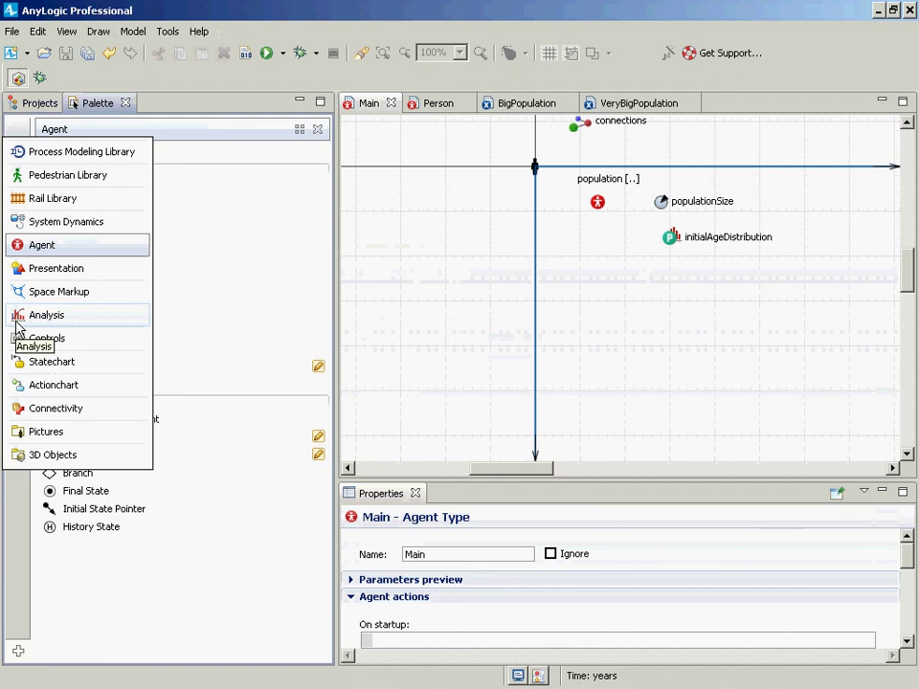
left_click(17, 317)
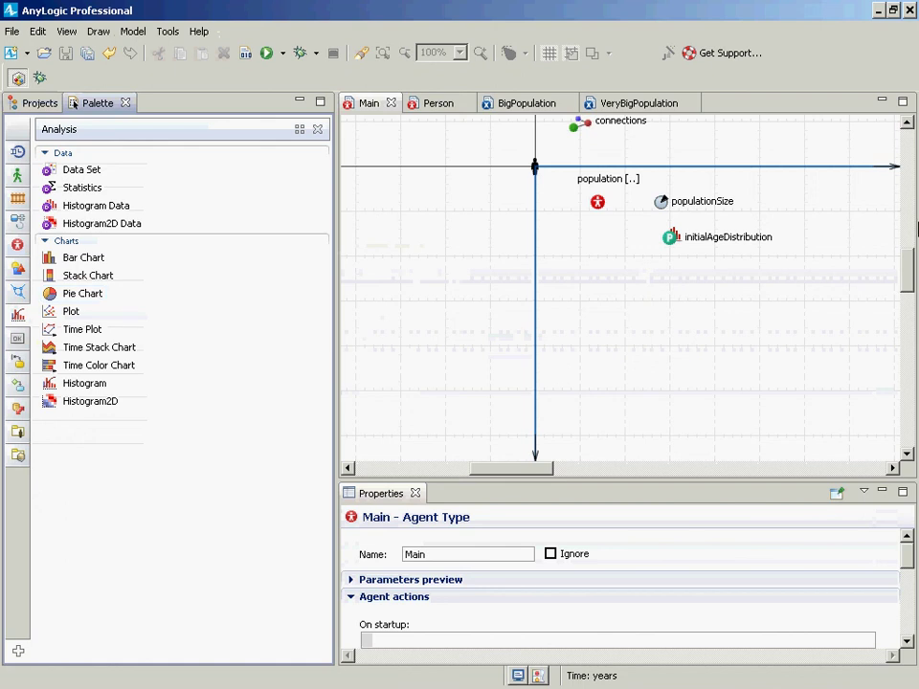
left_click(907, 124)
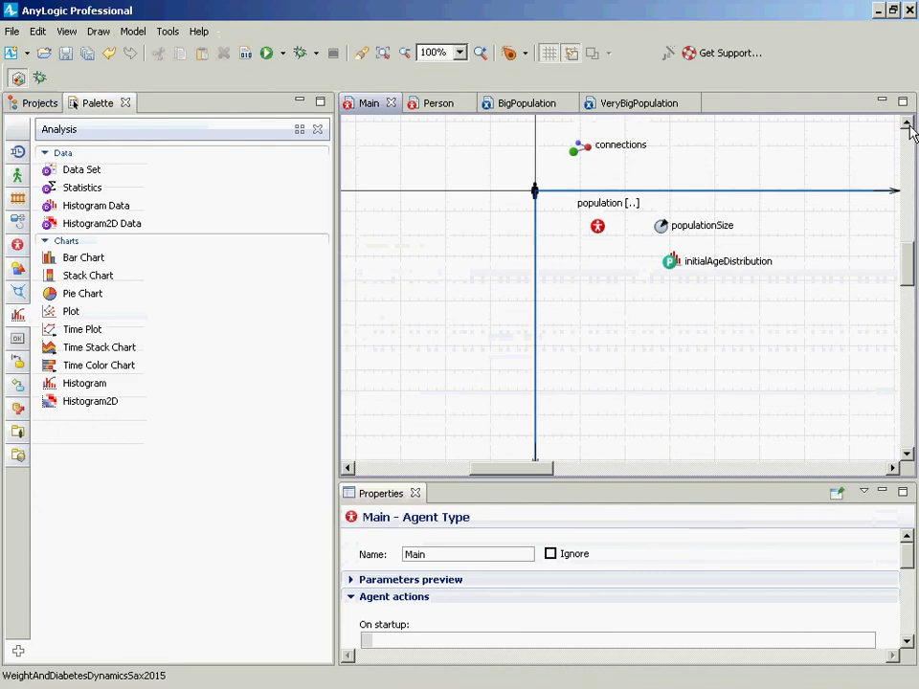
left_click(907, 125)
left_click(907, 124)
left_click(908, 127)
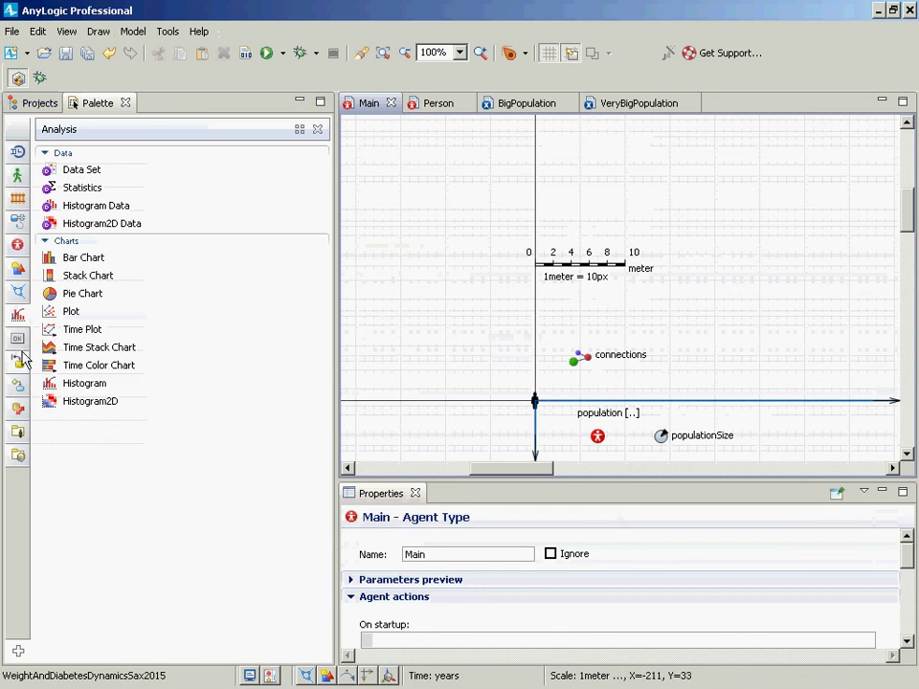
left_click(49, 330)
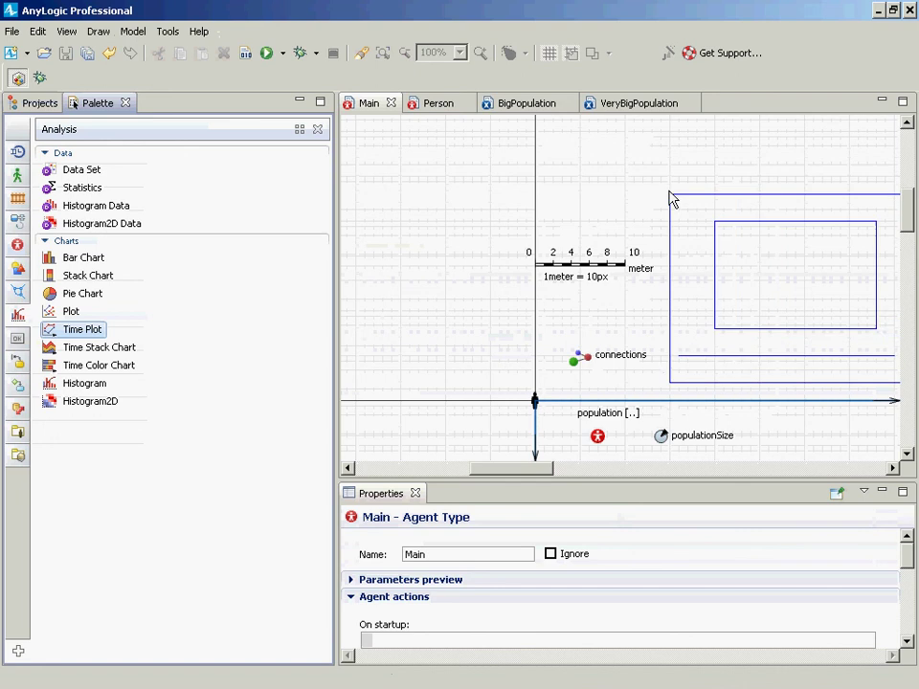
left_click(669, 195)
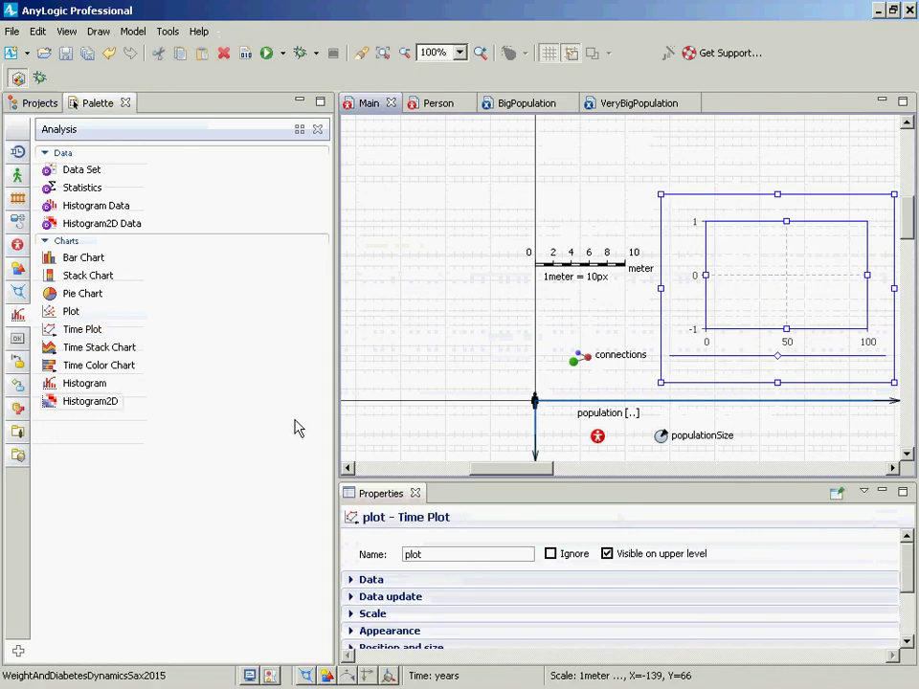
Enlarge the time plot to about twice its width and name it plotPrevalentCases
left_click_drag(525, 469, 599, 477)
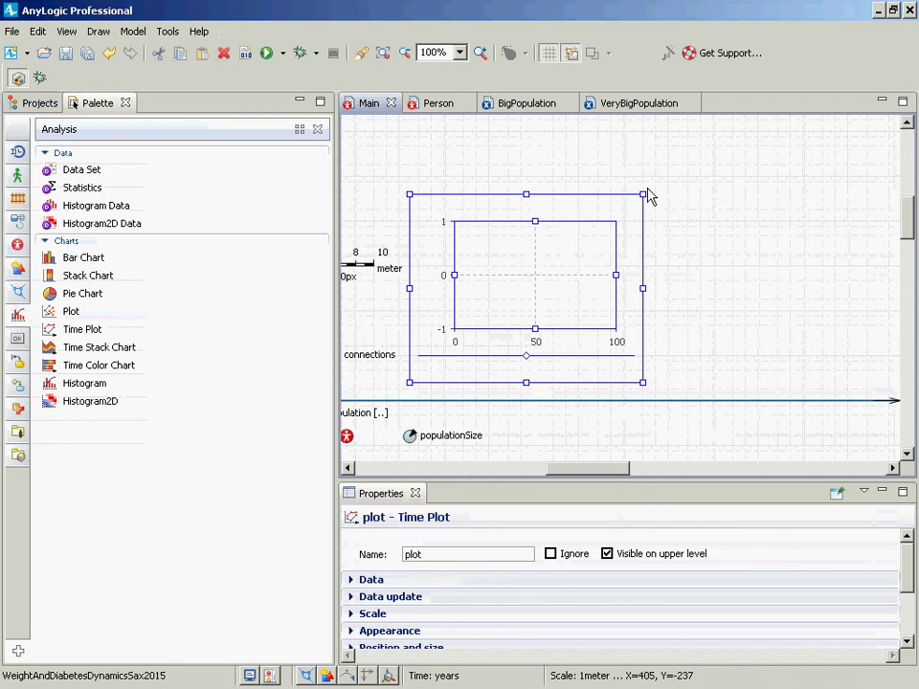
left_click_drag(644, 196, 878, 117)
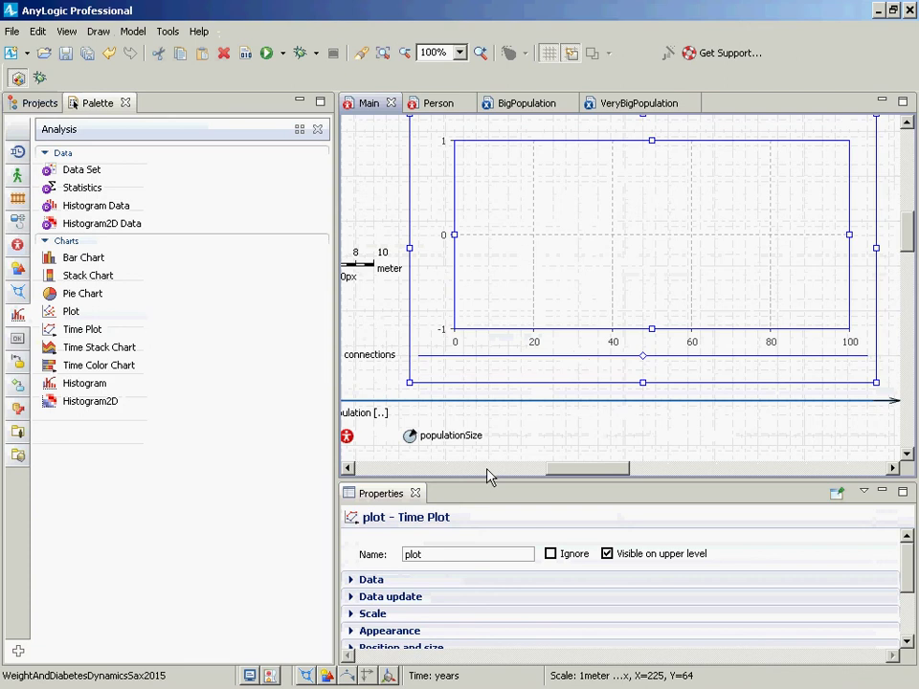
left_click_drag(487, 474, 524, 229)
left_click(470, 305)
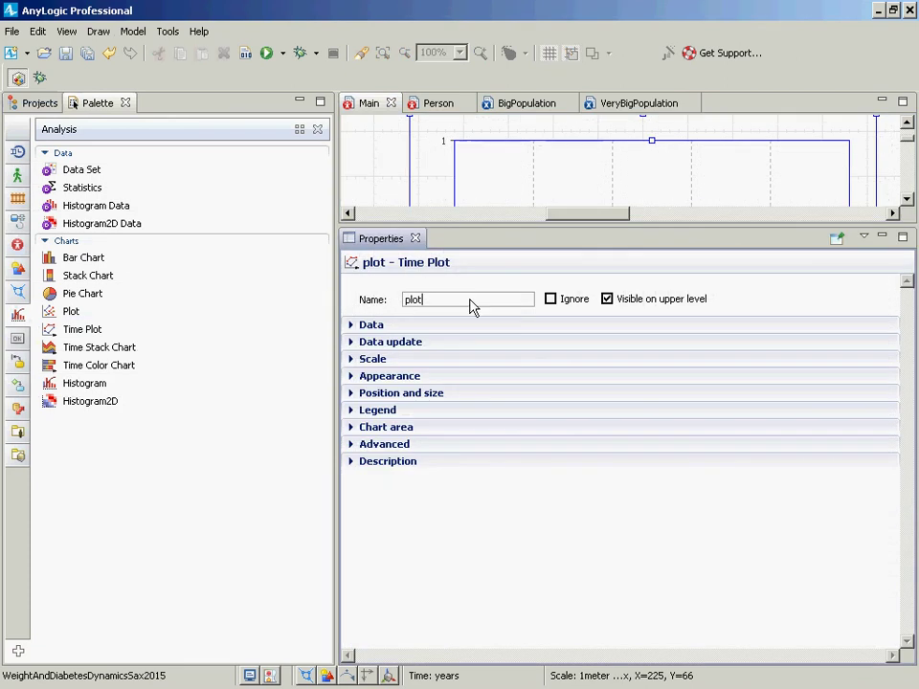
type("P")
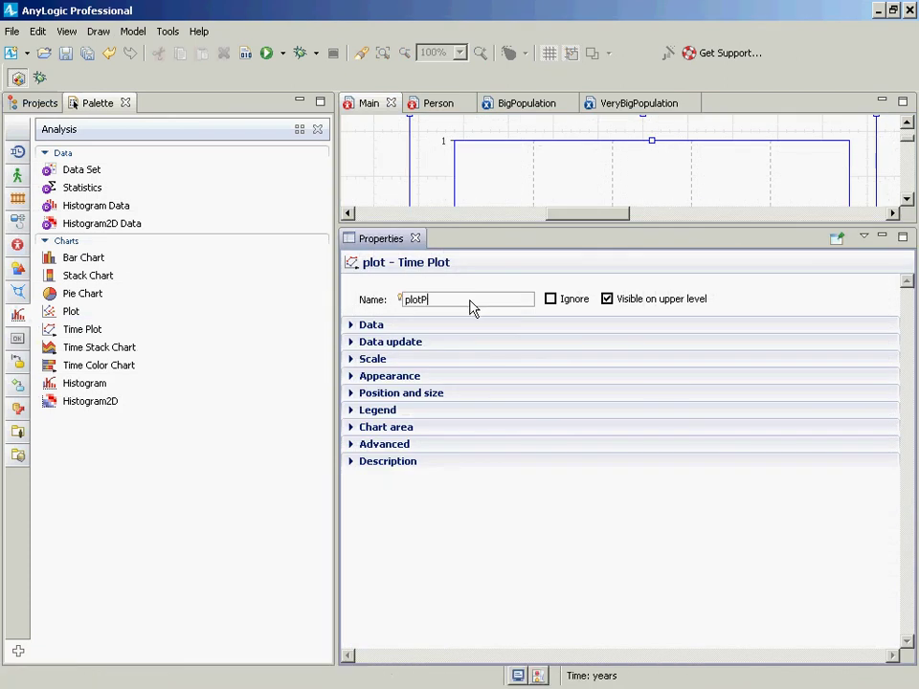
type("revalentCases")
Add two value items to the plot's data, titling the first Diabetes Cases and the second Obese Caes
left_click(350, 325)
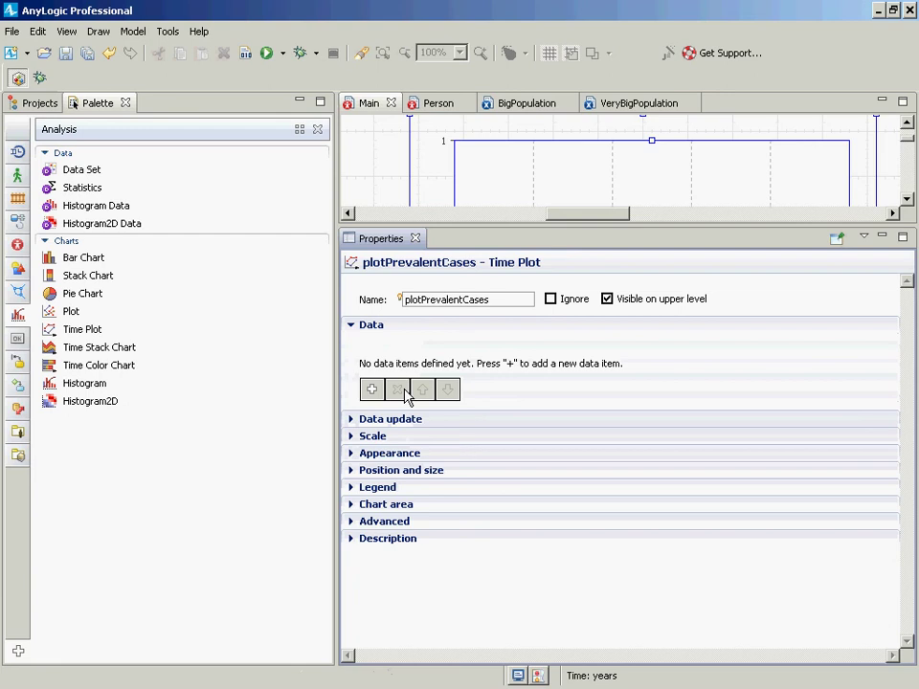
left_click(372, 389)
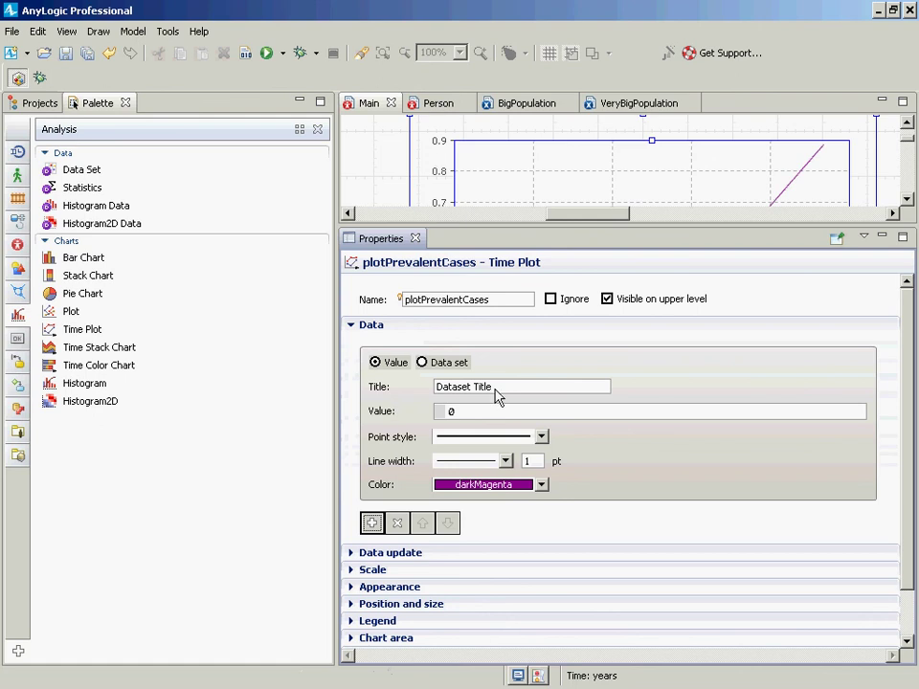
left_click_drag(497, 396, 347, 383)
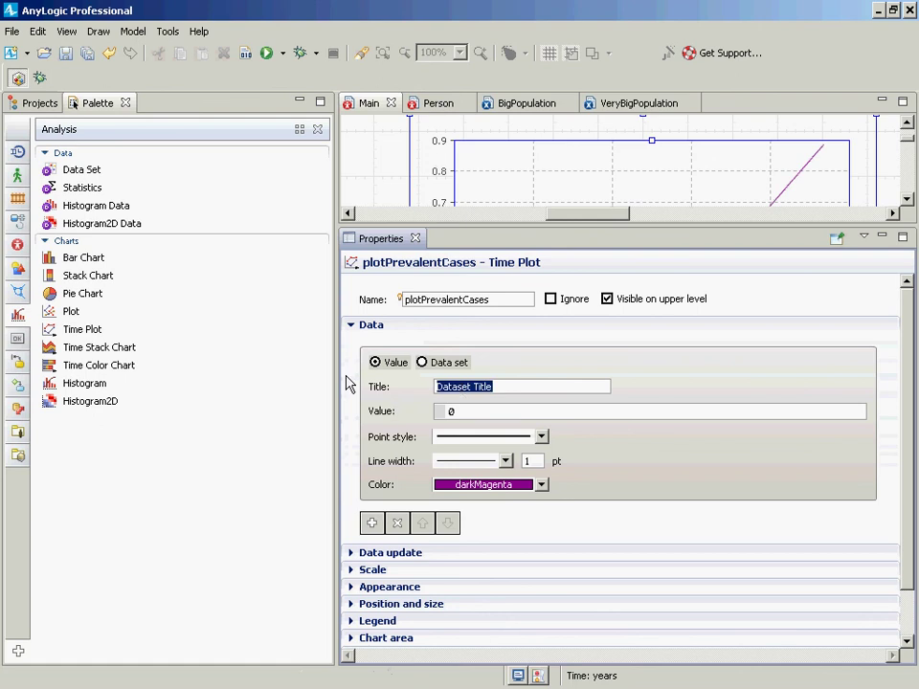
key("BackSpace")
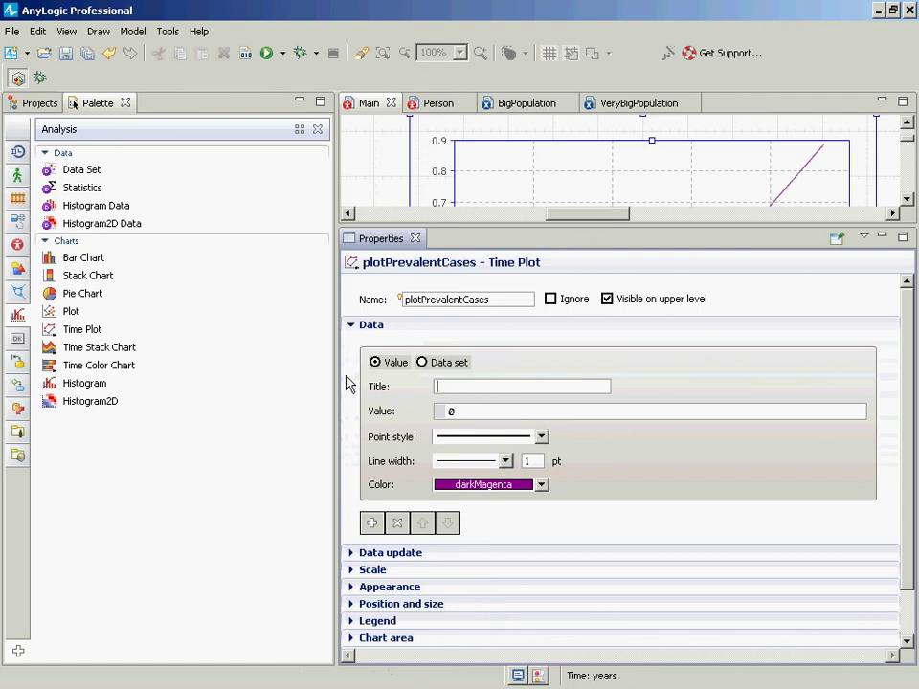
type("Diabetes Case")
left_click(372, 523)
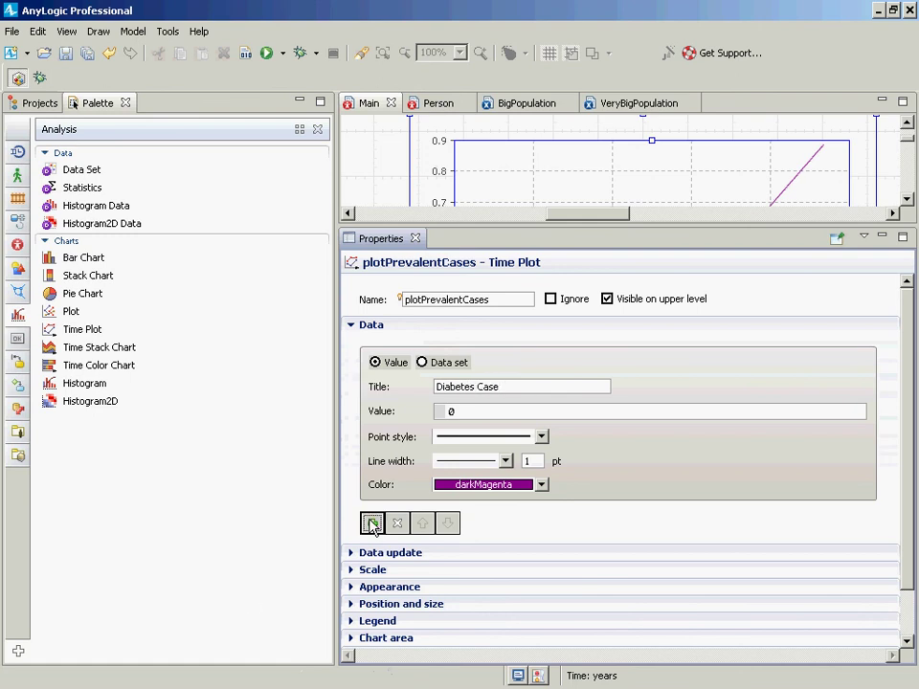
left_click(541, 346)
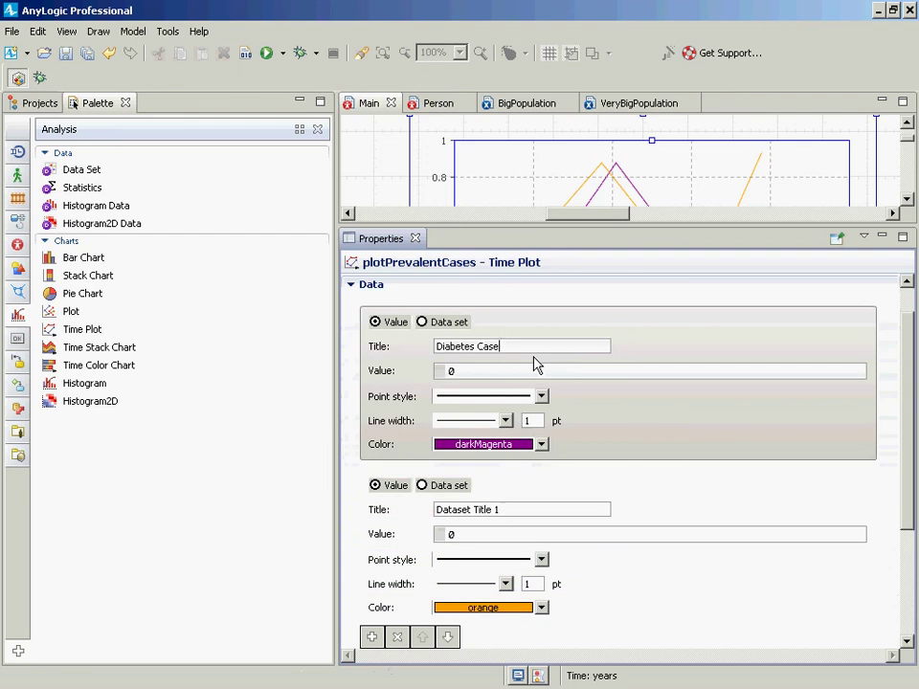
type("s")
triple_click(507, 509)
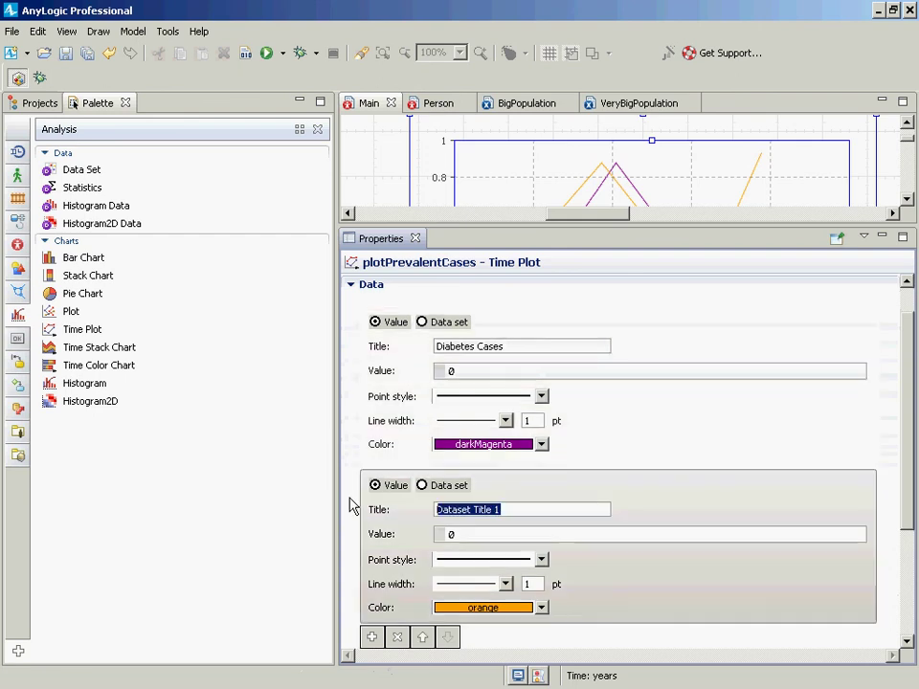
type("Obese Caes")
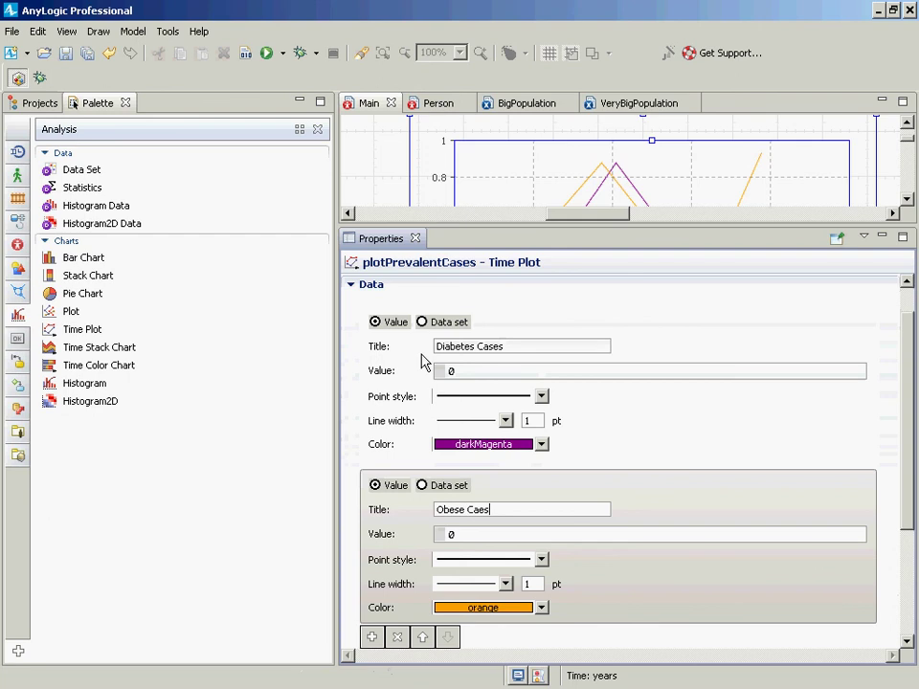
Set the value of the Diabetes Cases item to population.prevalentDiabetesCaseCount()
left_click(467, 371)
type("population")
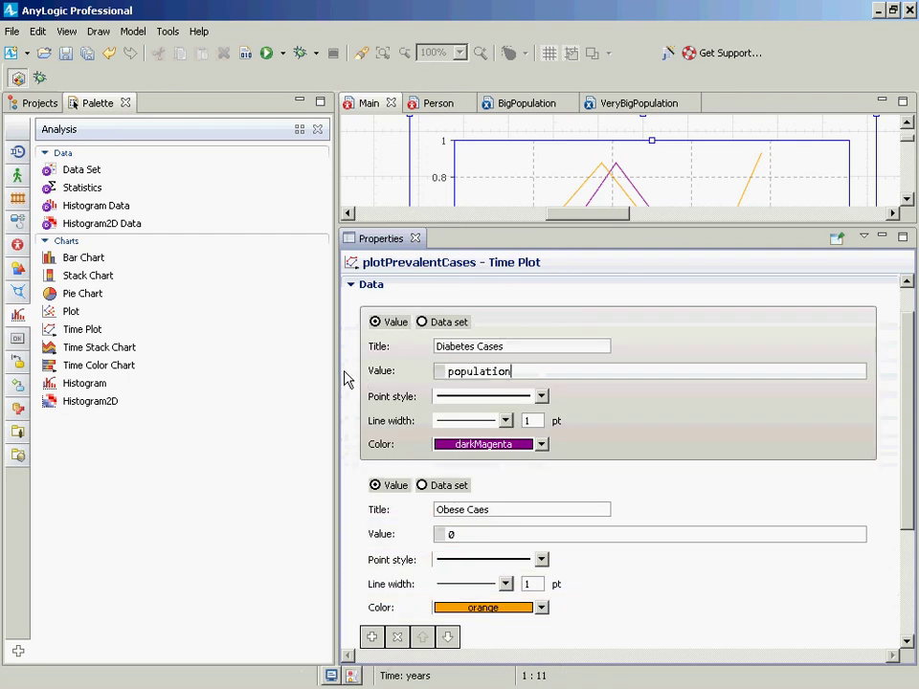
key("ctrl+space")
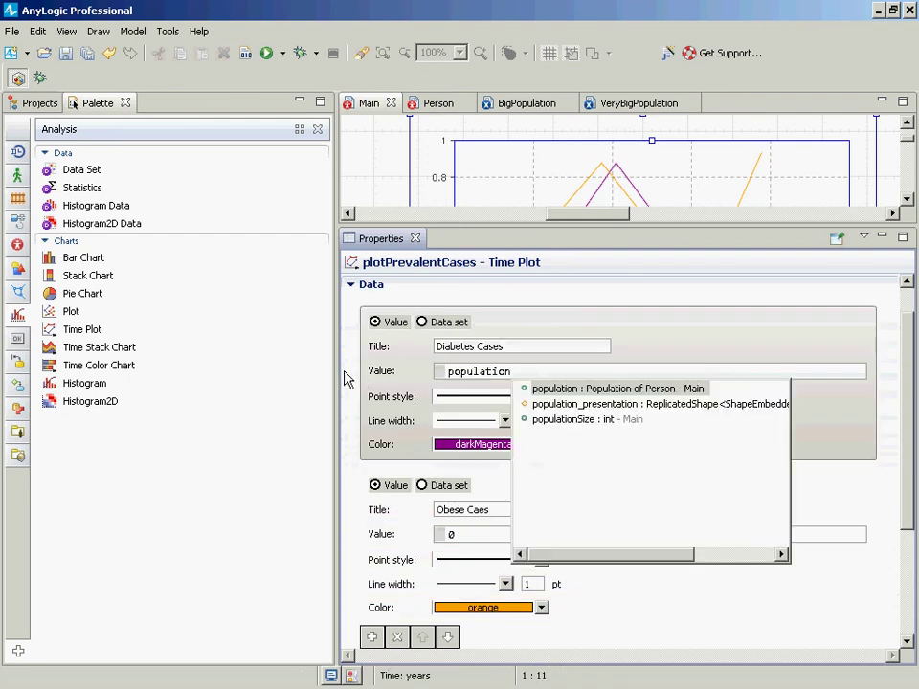
type(".")
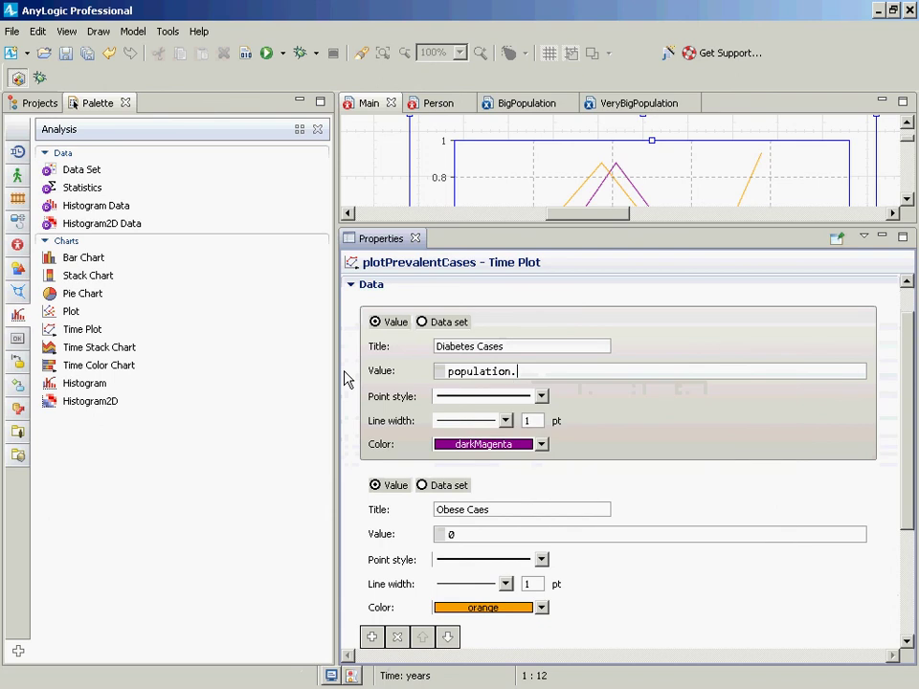
type("preva")
key("ctrl+space")
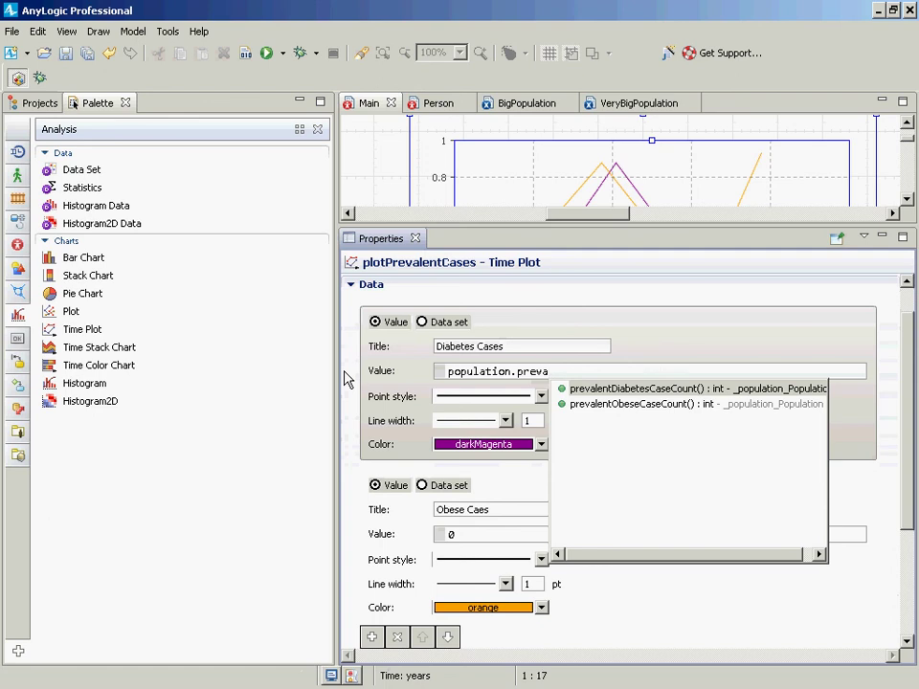
key("Return")
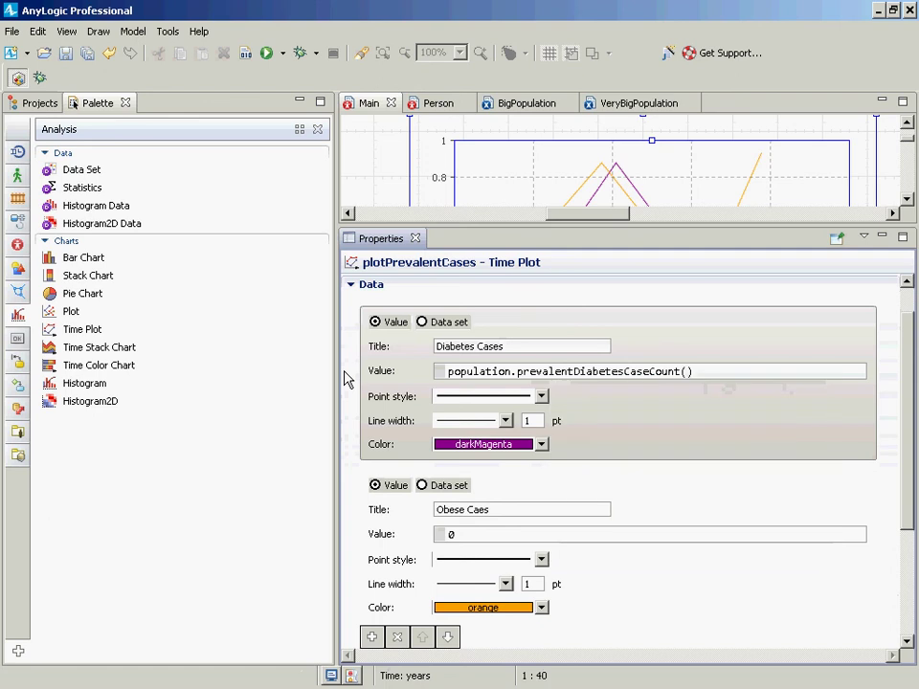
Correct the second item's title to Obese Cases and set its value to population.prevalentObeseCaseCount()
left_click(484, 510)
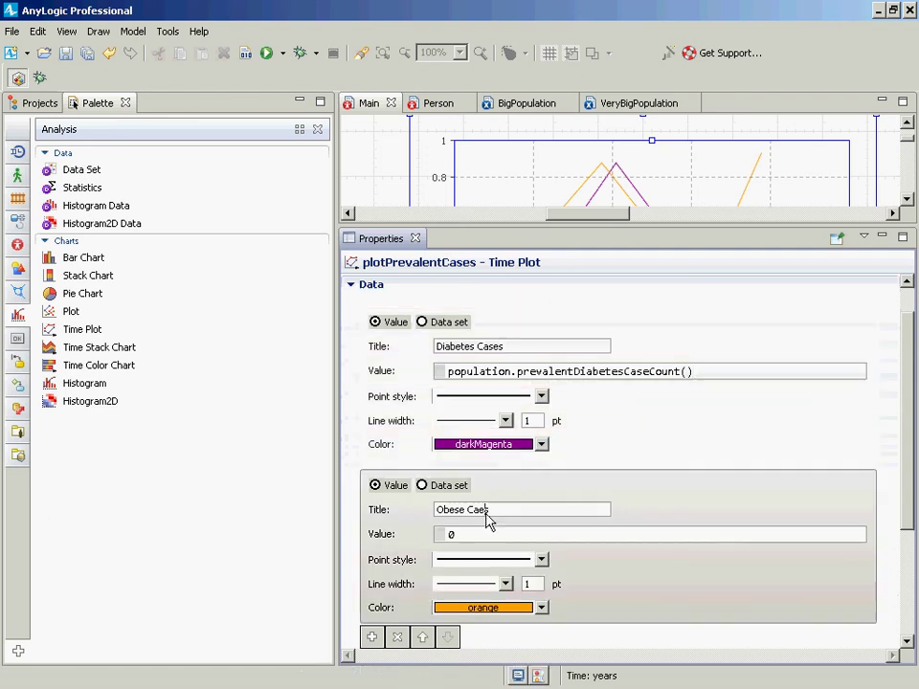
type("s")
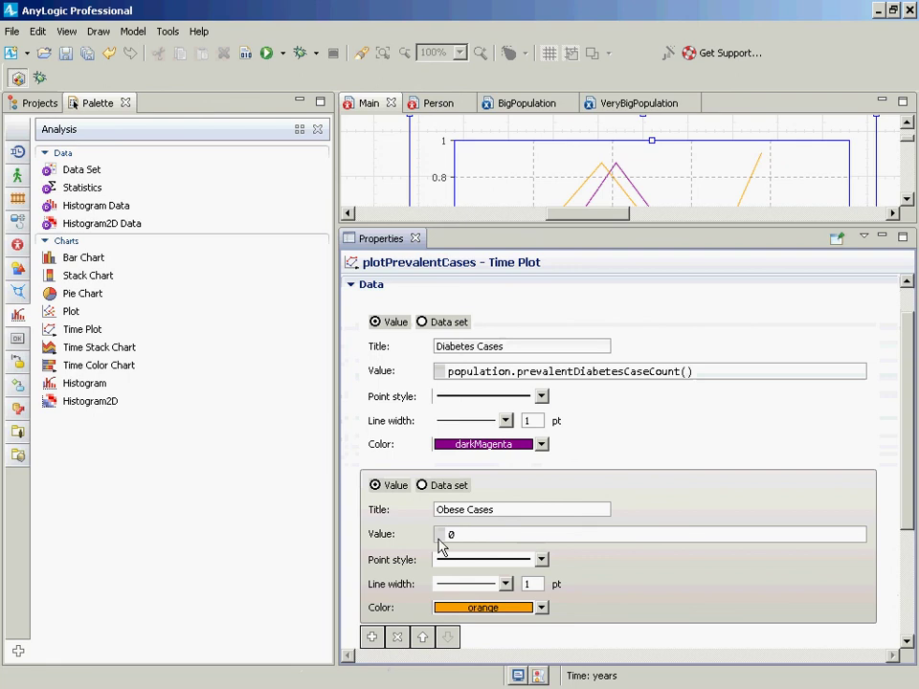
left_click(466, 536)
key("BackSpace")
type("p")
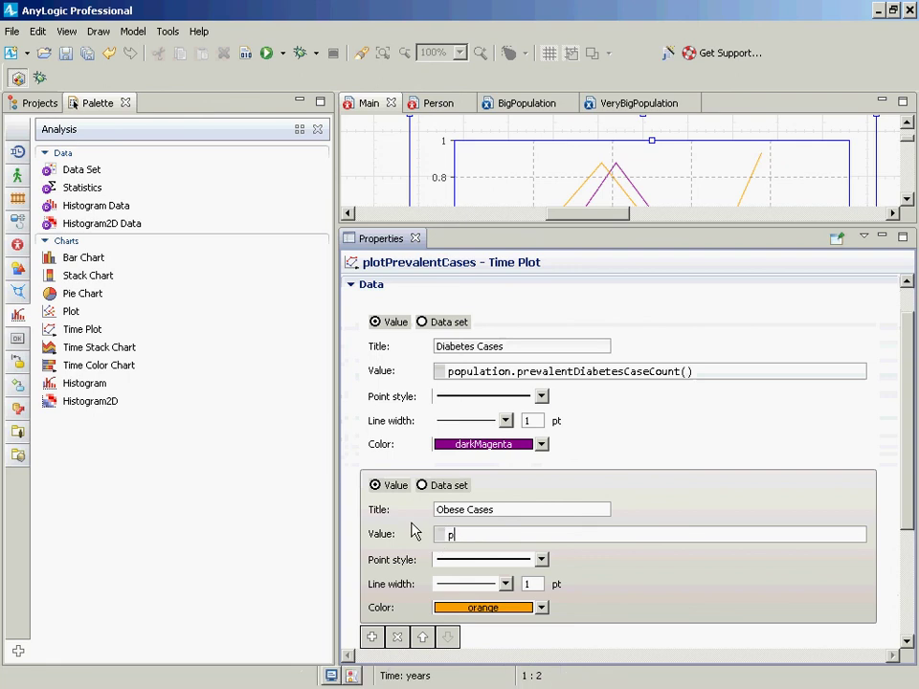
type("opulation.prev")
key("ctrl+space")
key("Down")
key("Return")
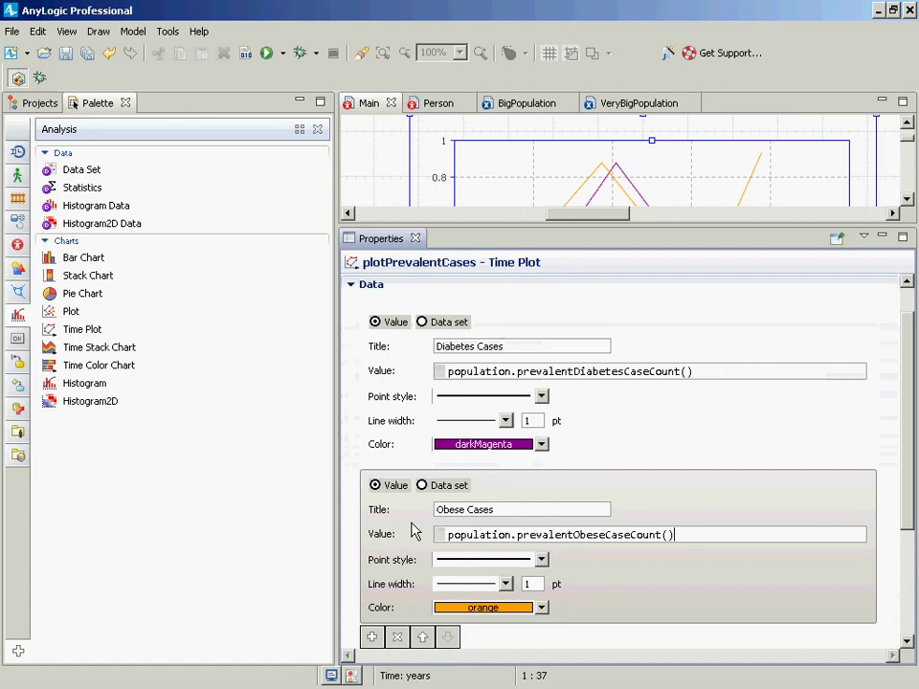
Save the model, run the Simulation experiment and bring the prevalent cases plot into view
key("ctrl+s")
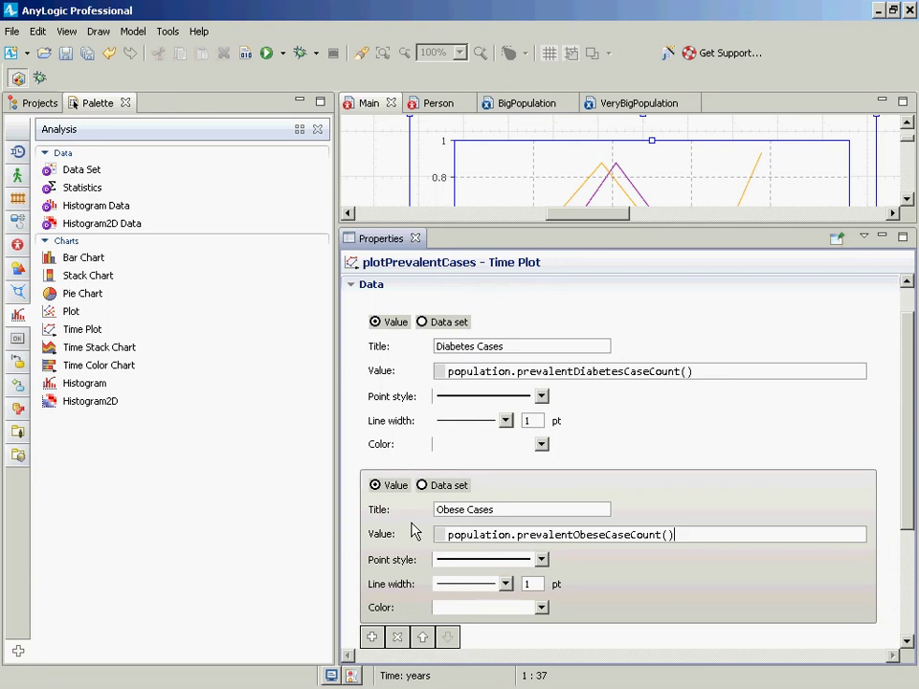
left_click(39, 103)
right_click(65, 431)
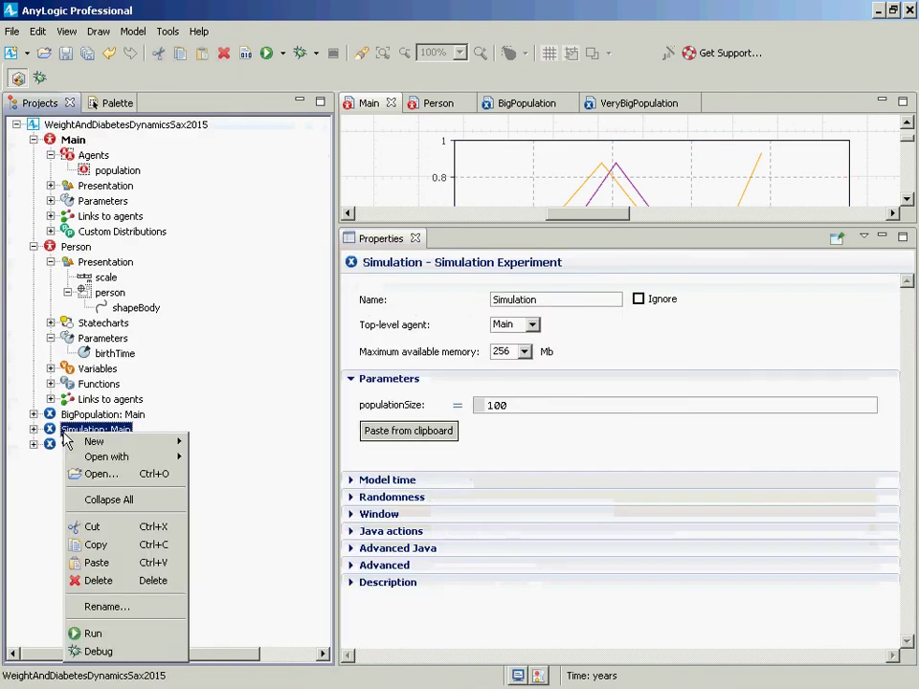
left_click(157, 631)
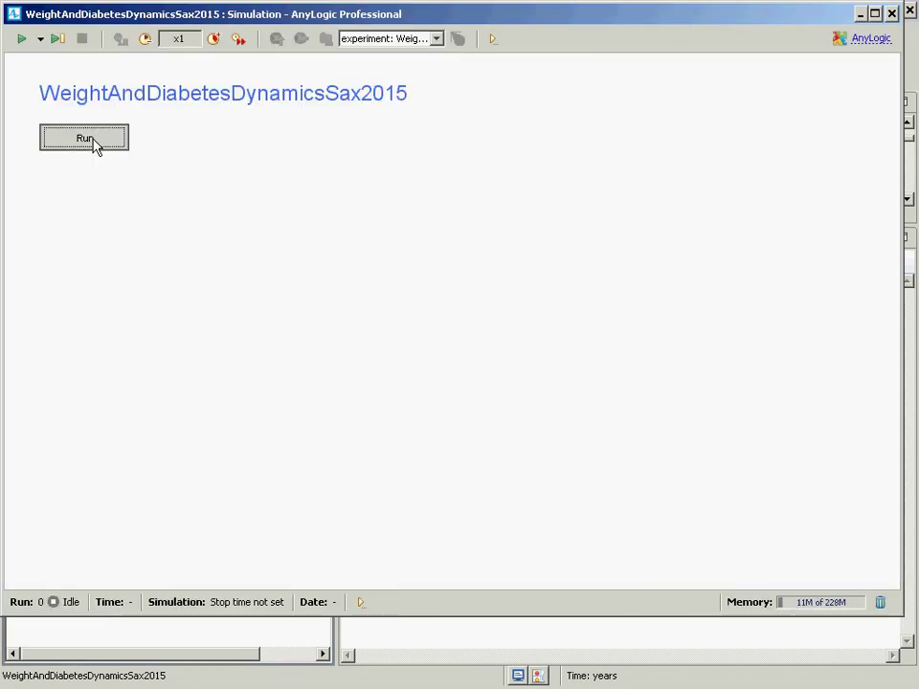
left_click(93, 142)
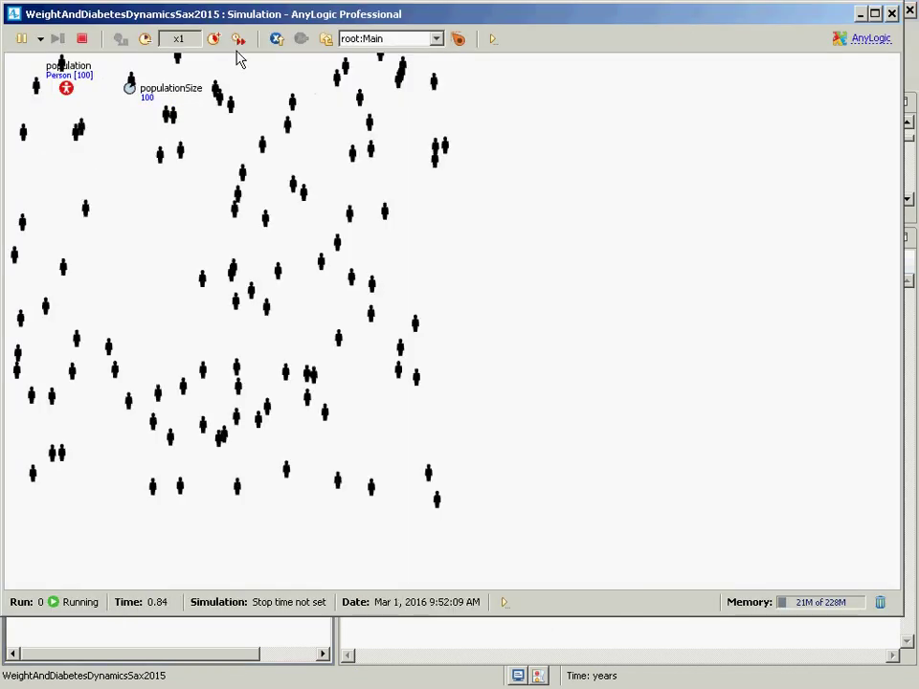
left_click_drag(246, 115, 254, 528)
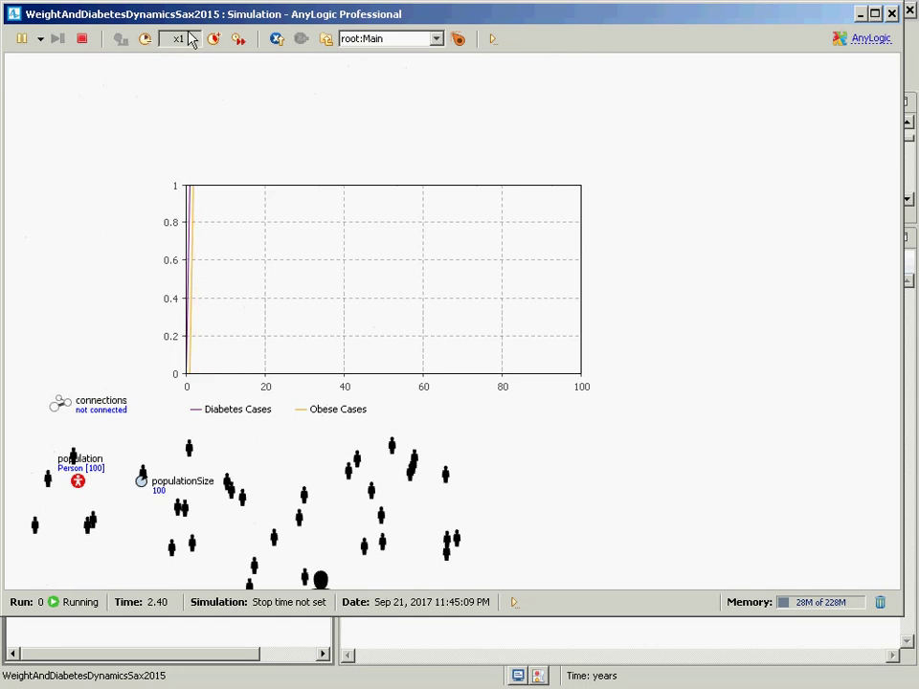
Run the simulation in virtual time mode, pause it and bring the whole prevalent cases plot and its legend into view
left_click(238, 39)
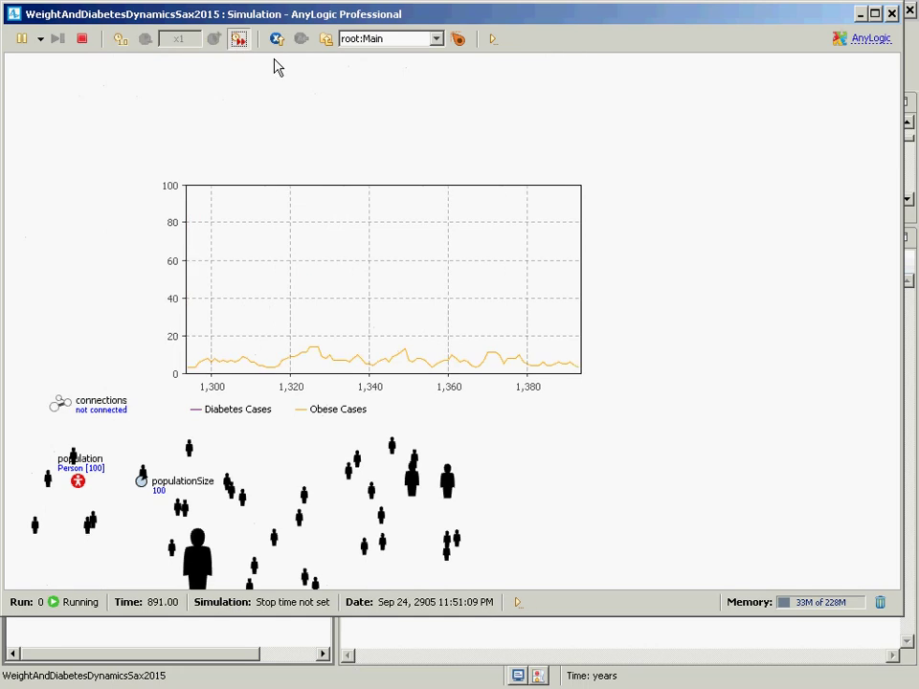
left_click(22, 40)
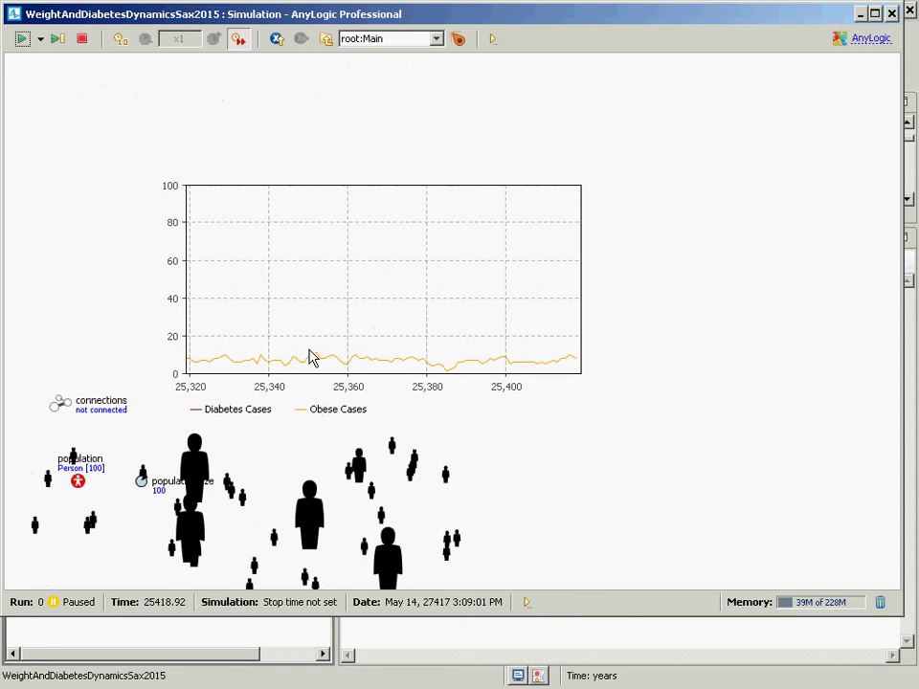
left_click_drag(309, 358, 309, 302)
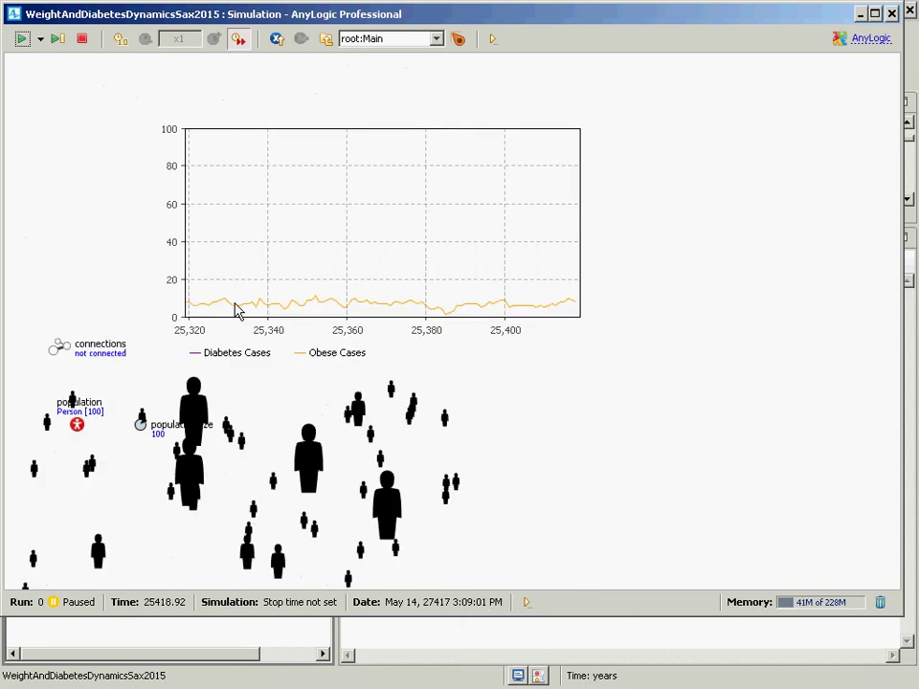
Highlight the Obese Cases and Diabetes Cases series in turn from the plot's legend to compare their curves
left_click(318, 354)
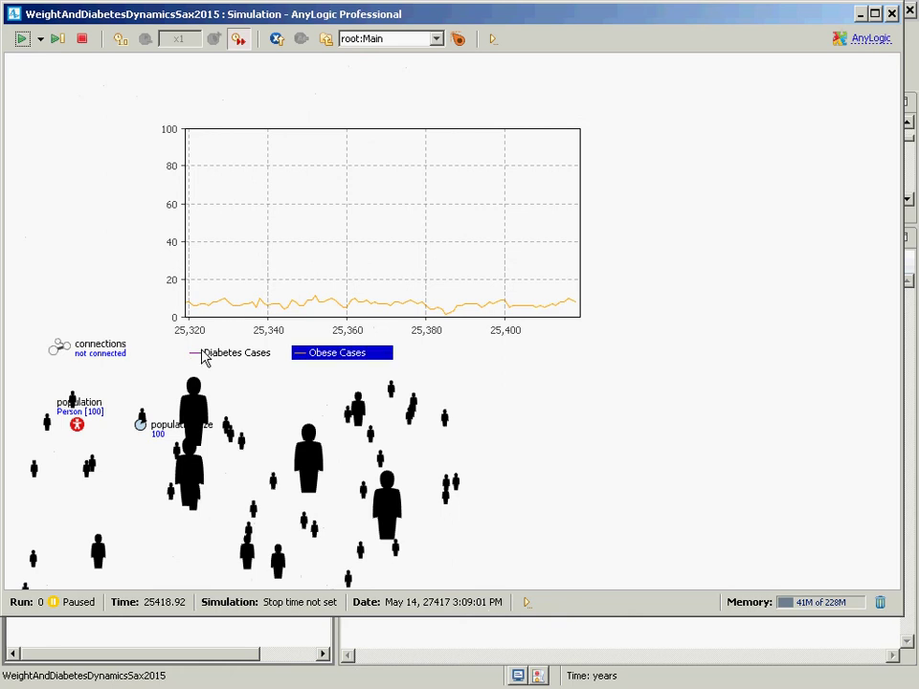
left_click(205, 356)
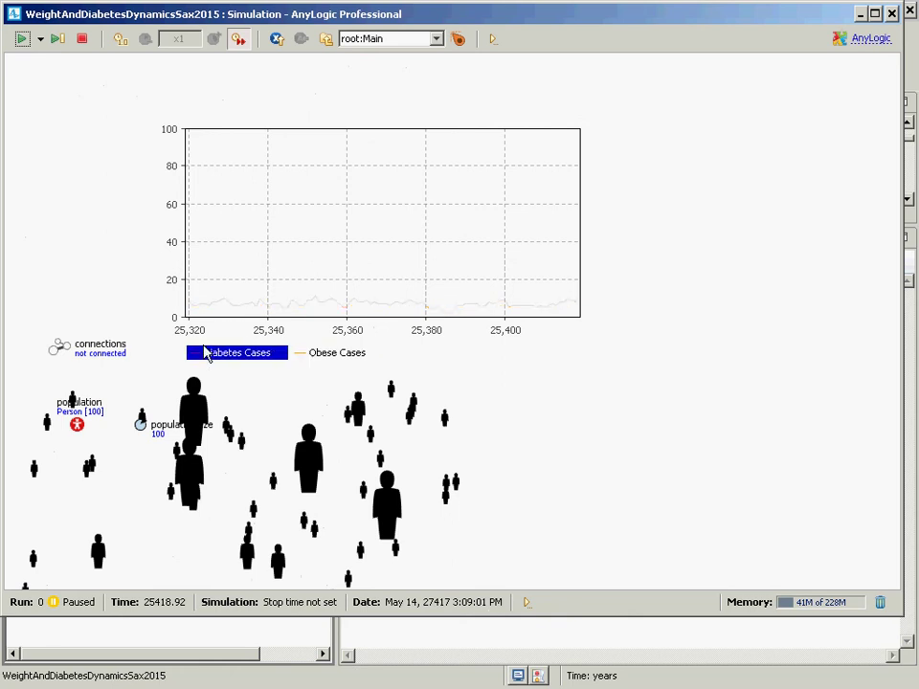
left_click(339, 356)
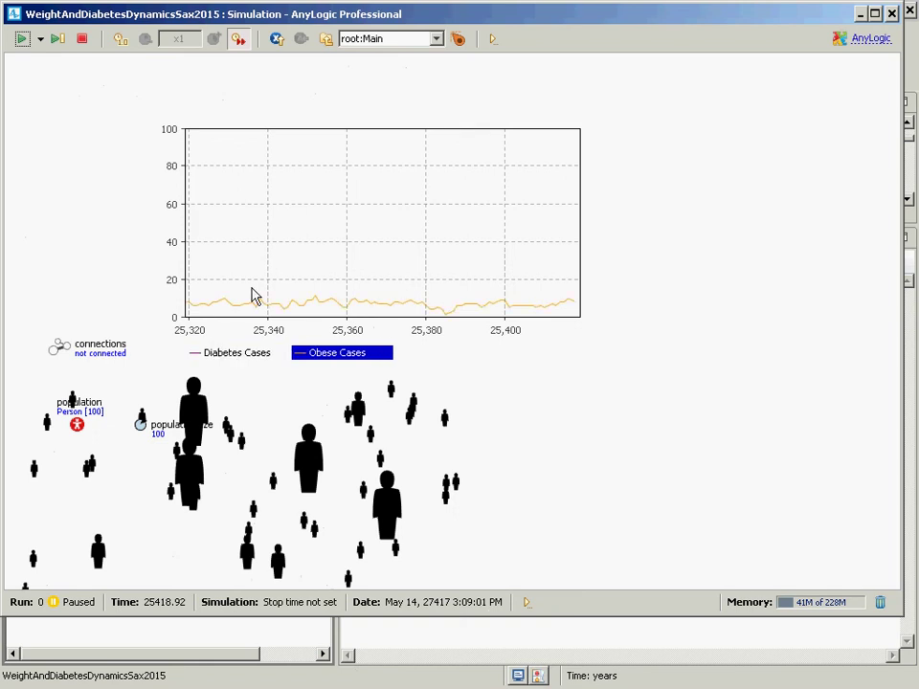
left_click(226, 353)
left_click(315, 356)
right_click(297, 243)
Stop the Simulation run and return to the model editor
left_click(153, 25)
left_click(82, 40)
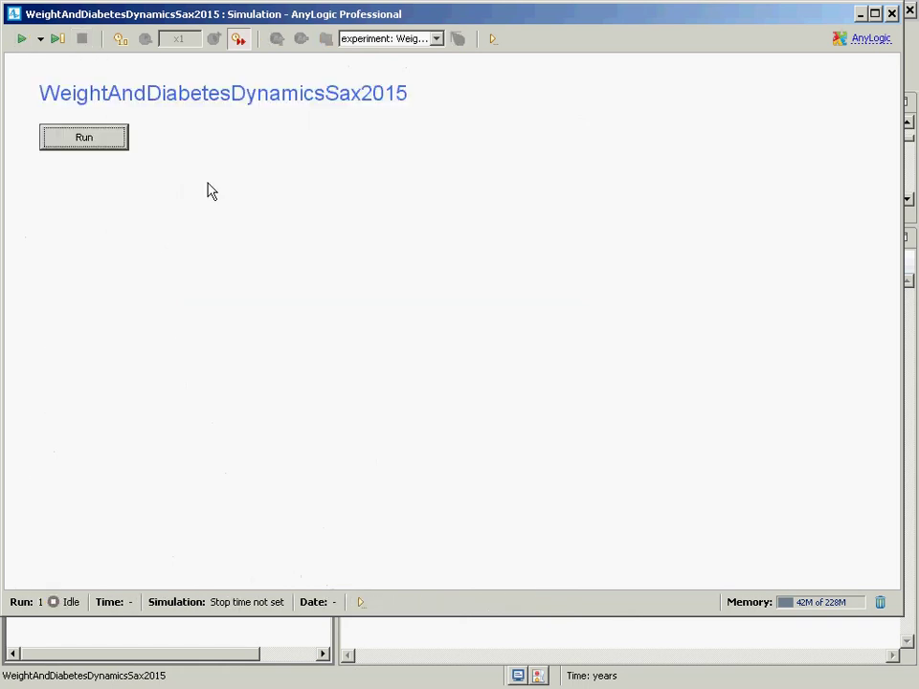
left_click(871, 38)
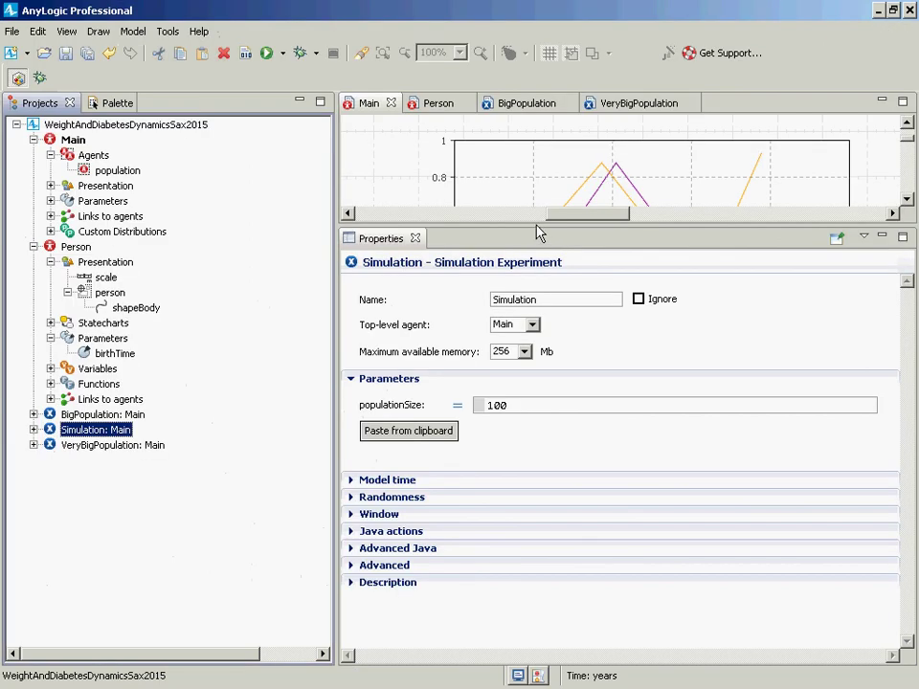
Show the data items of plotPrevalentCases in Main and check the value expression of Diabetes Cases
left_click_drag(540, 230, 508, 430)
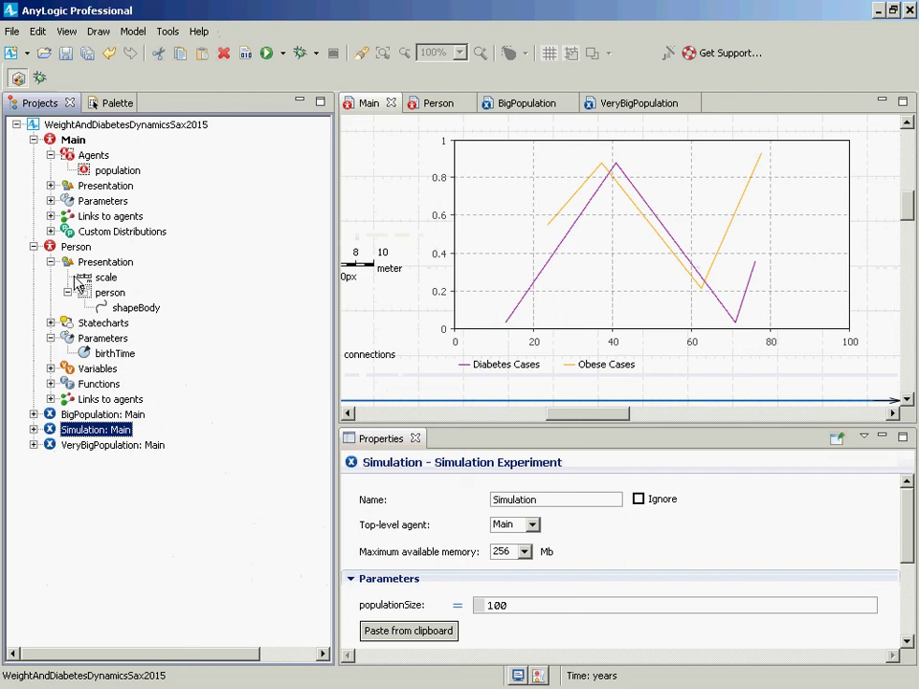
left_click(471, 262)
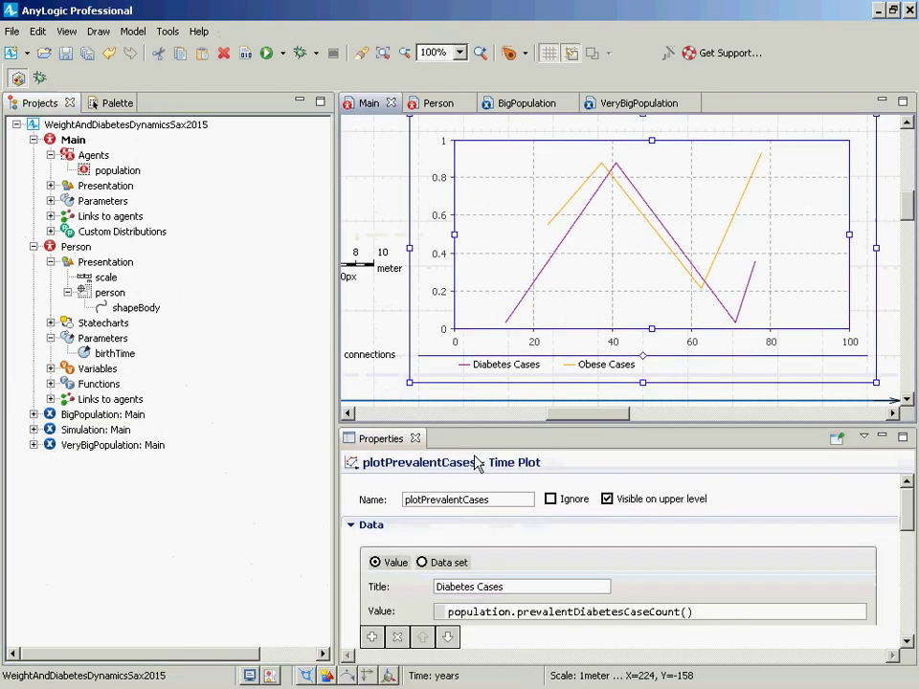
left_click_drag(477, 431, 492, 86)
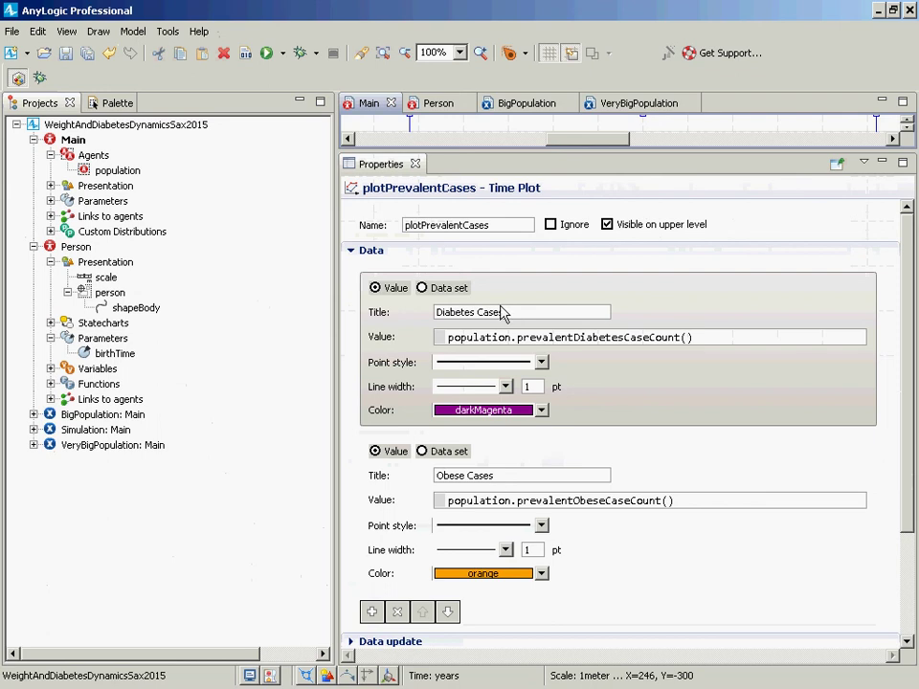
left_click(500, 339)
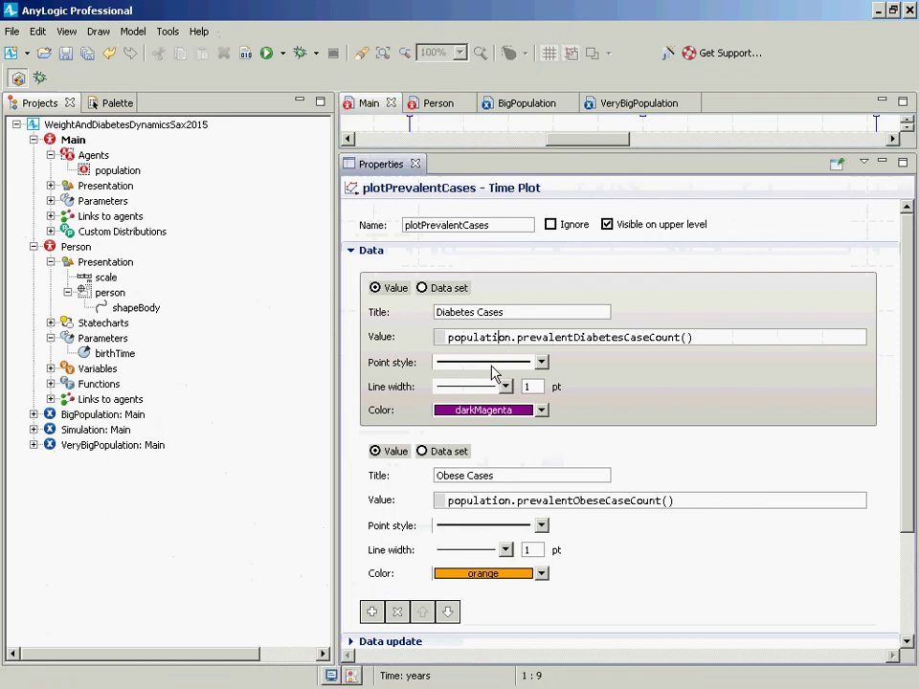